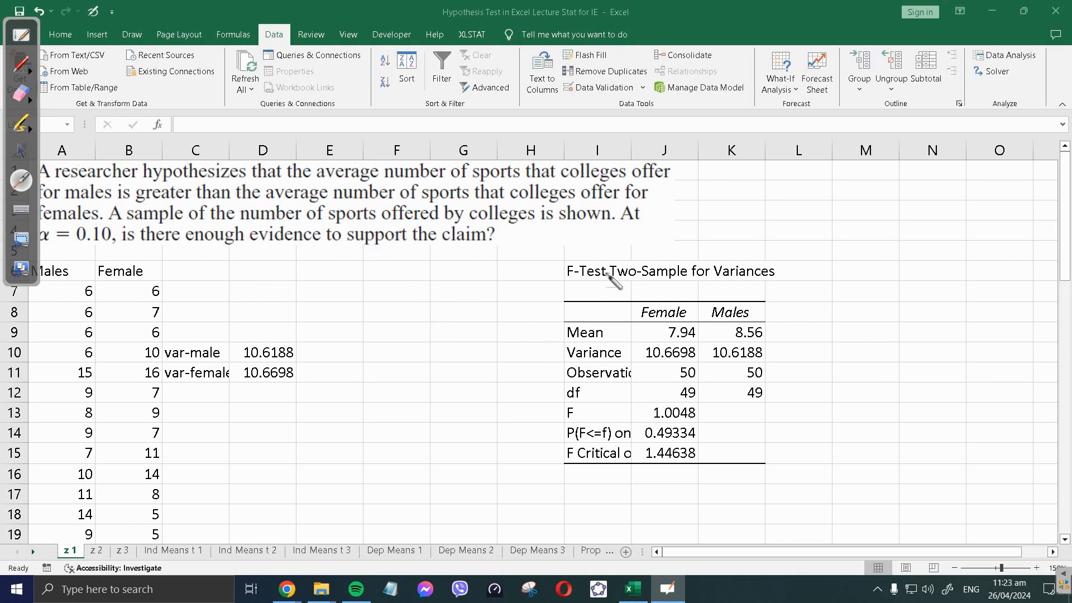
Move the F-Test Two-Sample for Variances output so its top-left cell is E7, beside the variance values
{"action": "left_click", "coordinate": [20, 151]}
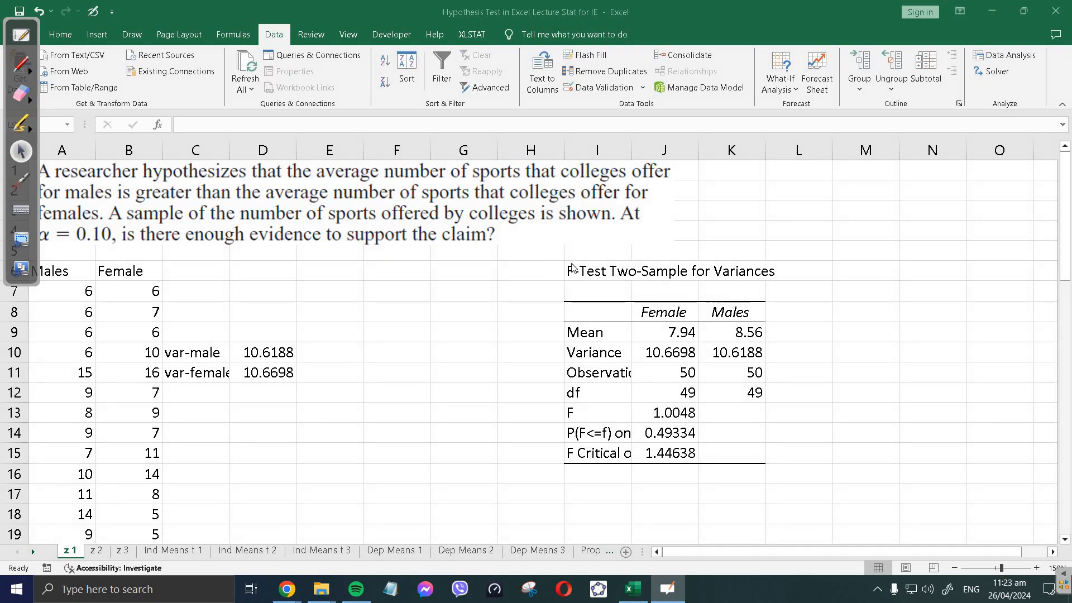
{"action": "left_click_drag", "start_coordinate": [585, 273], "coordinate": [742, 460]}
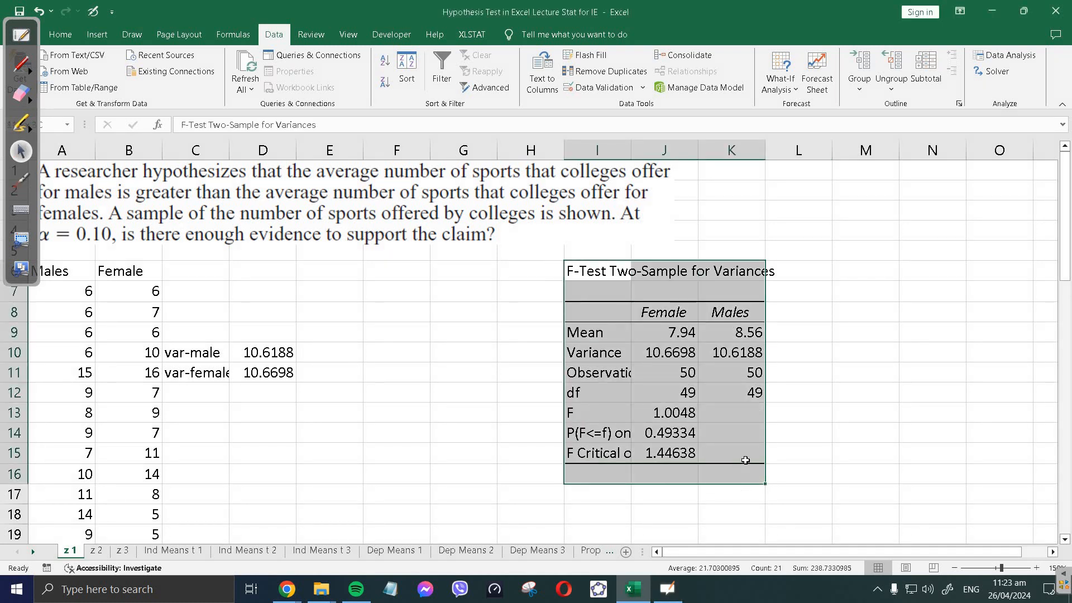
{"action": "left_click_drag", "start_coordinate": [620, 270], "coordinate": [339, 293]}
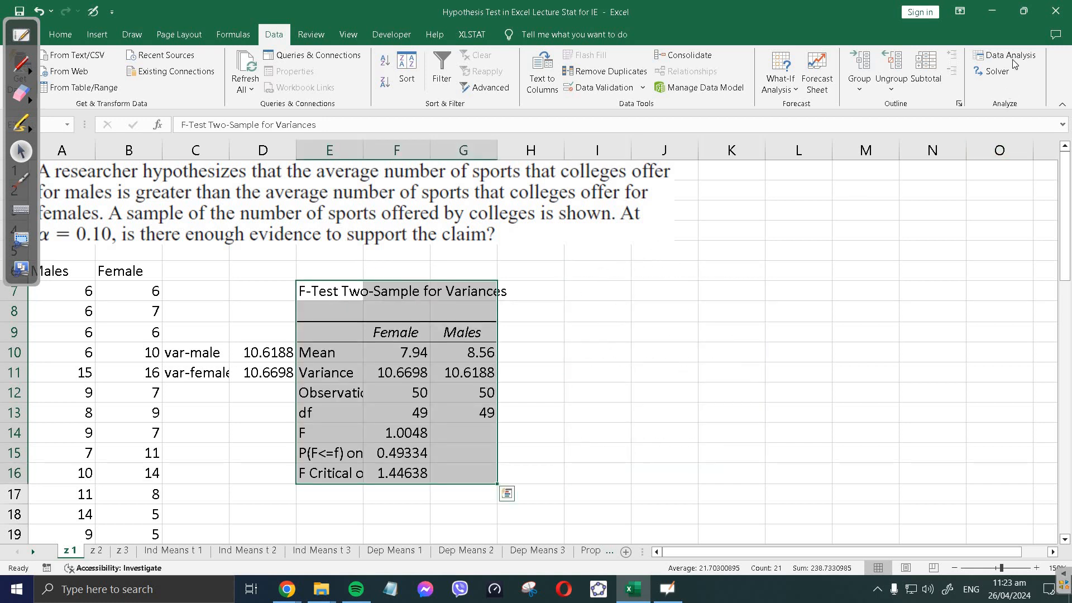
{"action": "left_click", "coordinate": [582, 255]}
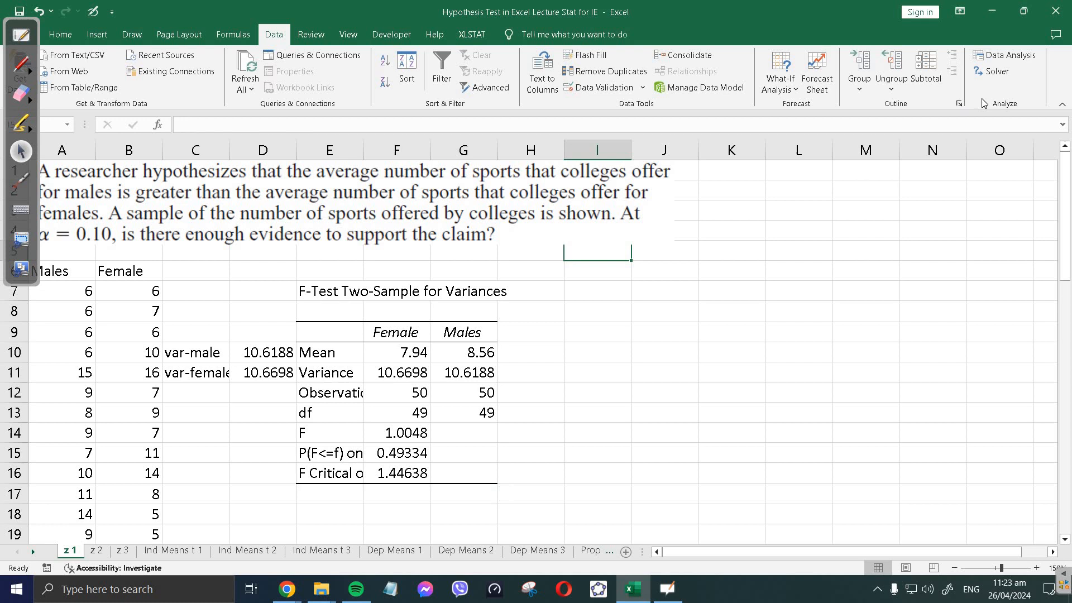
Open the z-Test: Two Sample for Means setup from the Data Analysis tools
{"action": "left_click", "coordinate": [1012, 61]}
{"action": "scroll", "coordinate": [196, 155], "scroll_direction": "down", "scroll_amount": 3}
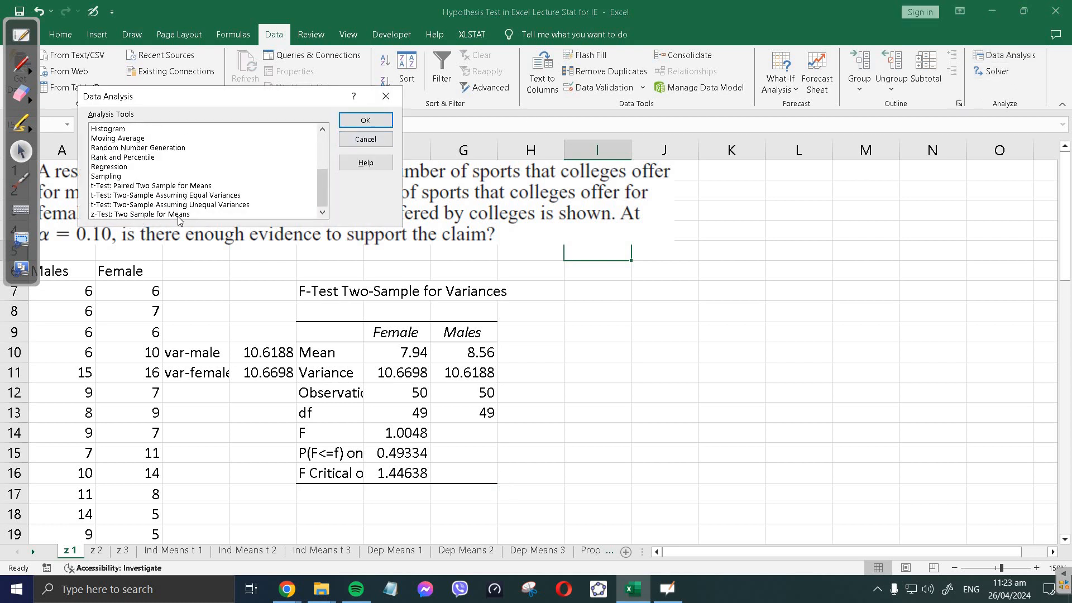
{"action": "left_click", "coordinate": [161, 217]}
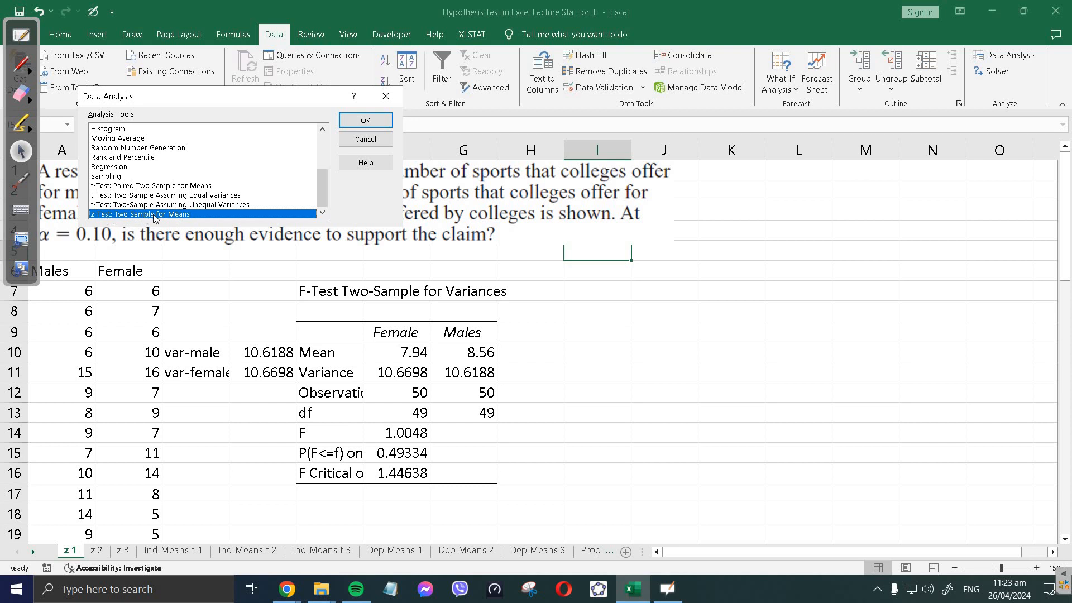
{"action": "left_click_drag", "start_coordinate": [374, 101], "coordinate": [695, 99]}
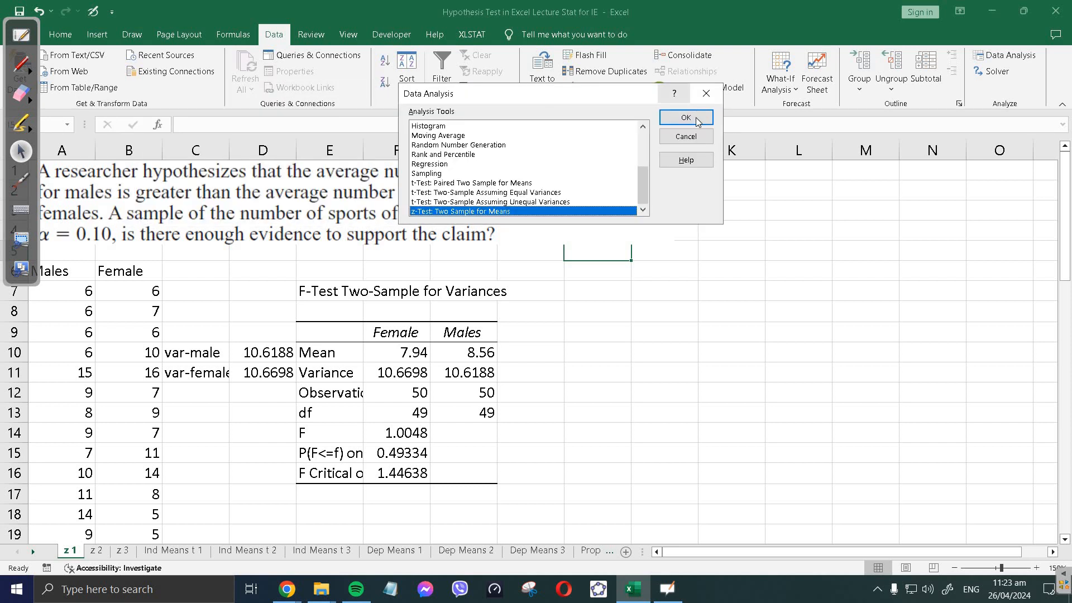
{"action": "left_click", "coordinate": [685, 118]}
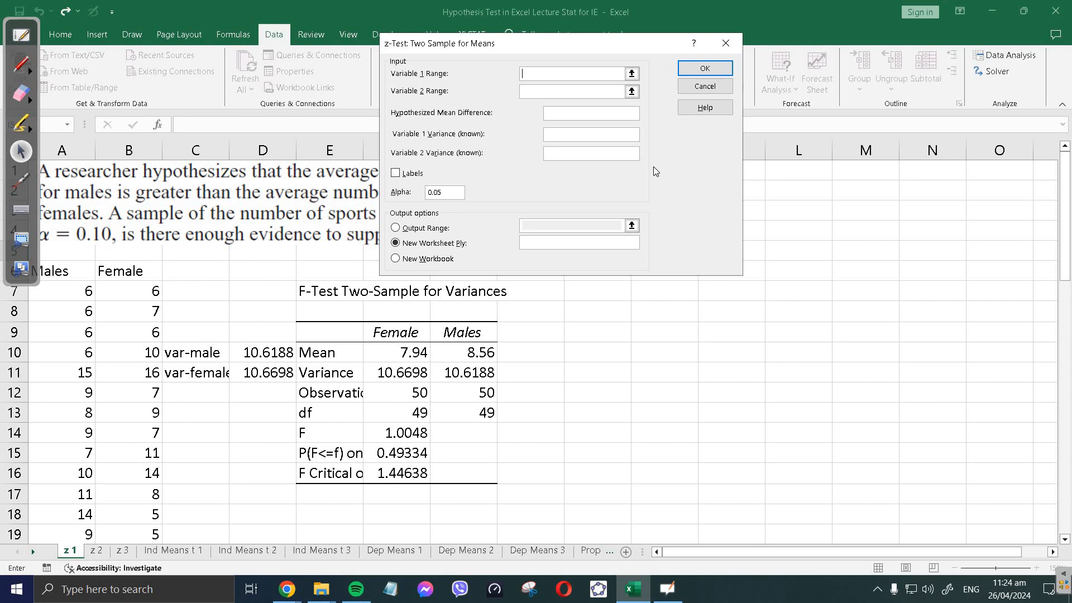
Set the Variable 1 range to the Female data $B$6:$B$56 and the Variable 2 range to the Males data $A$6:$A$56
{"action": "left_click", "coordinate": [632, 73]}
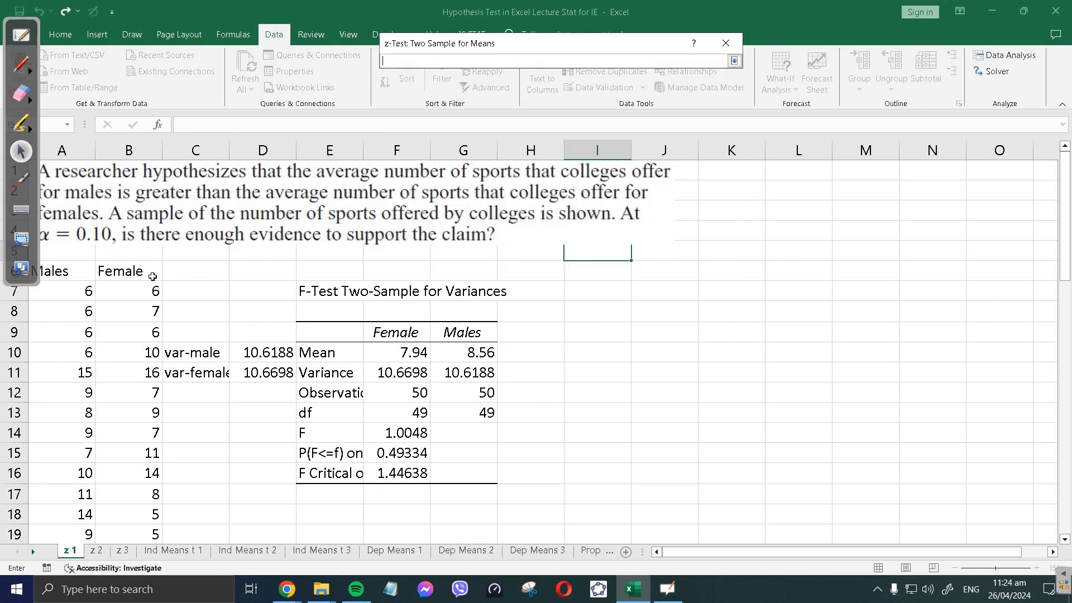
{"action": "left_click_drag", "start_coordinate": [144, 273], "coordinate": [141, 484]}
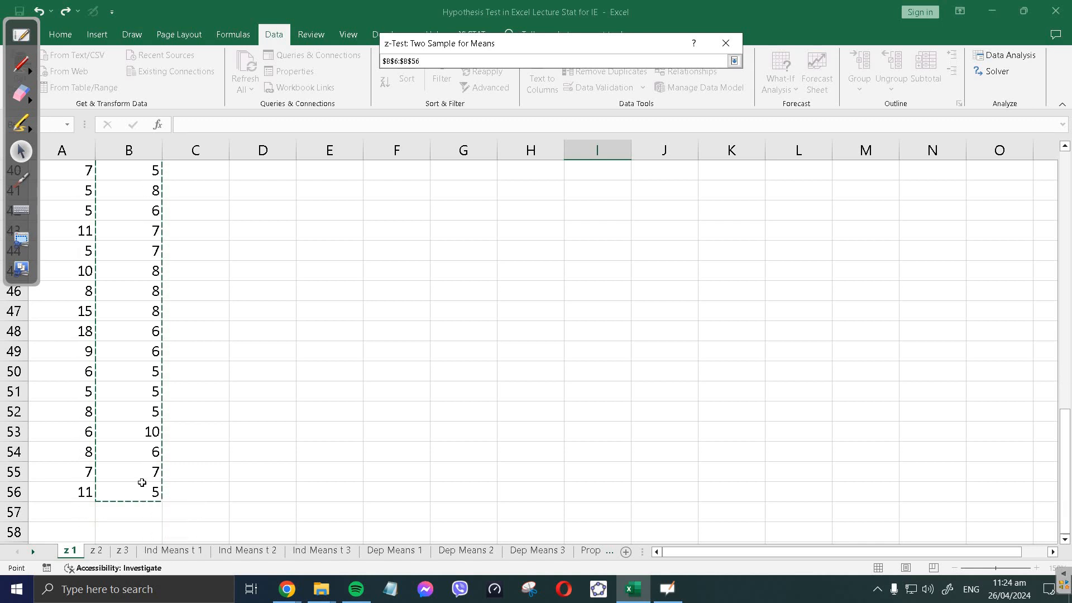
{"action": "scroll", "coordinate": [140, 482], "scroll_direction": "up", "scroll_amount": 12}
{"action": "scroll", "coordinate": [139, 481], "scroll_direction": "up", "scroll_amount": 1}
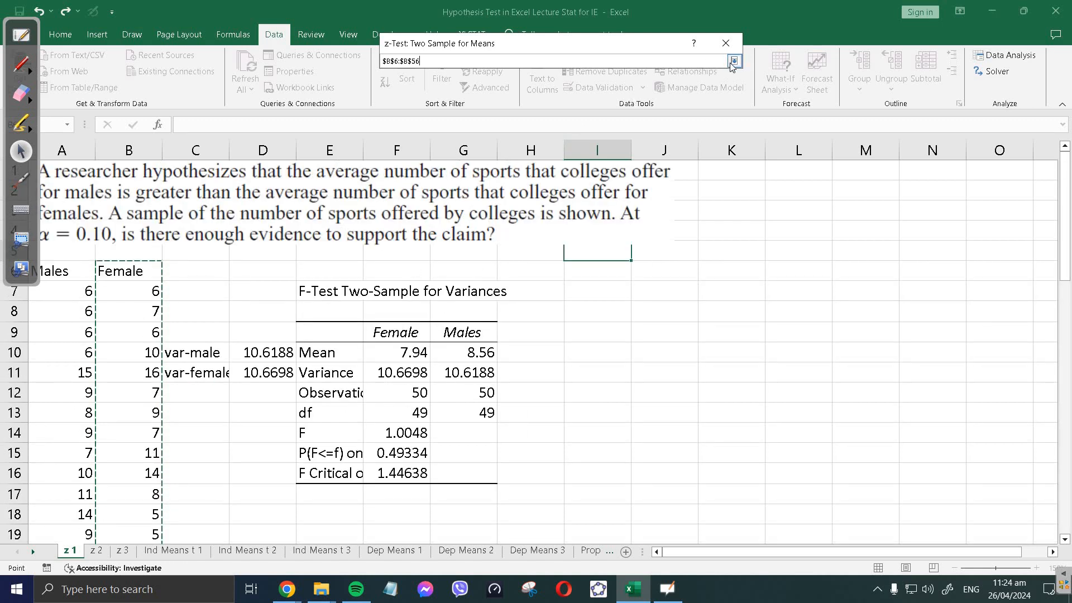
{"action": "key", "text": "Return"}
{"action": "left_click", "coordinate": [635, 96]}
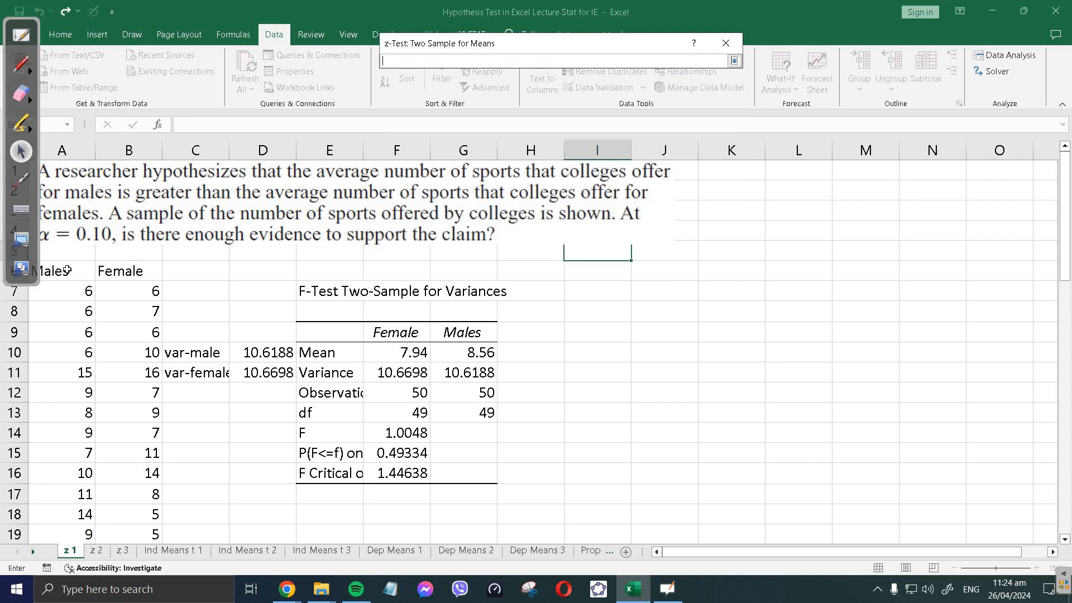
{"action": "left_click_drag", "start_coordinate": [62, 272], "coordinate": [89, 437]}
{"action": "scroll", "coordinate": [90, 437], "scroll_direction": "up", "scroll_amount": 14}
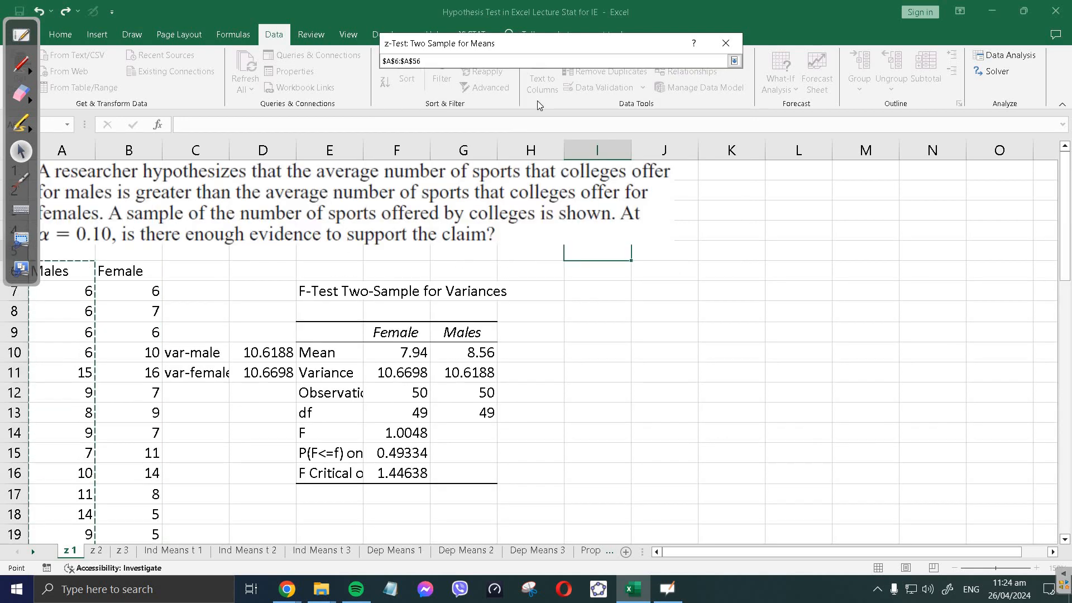
{"action": "left_click", "coordinate": [735, 63]}
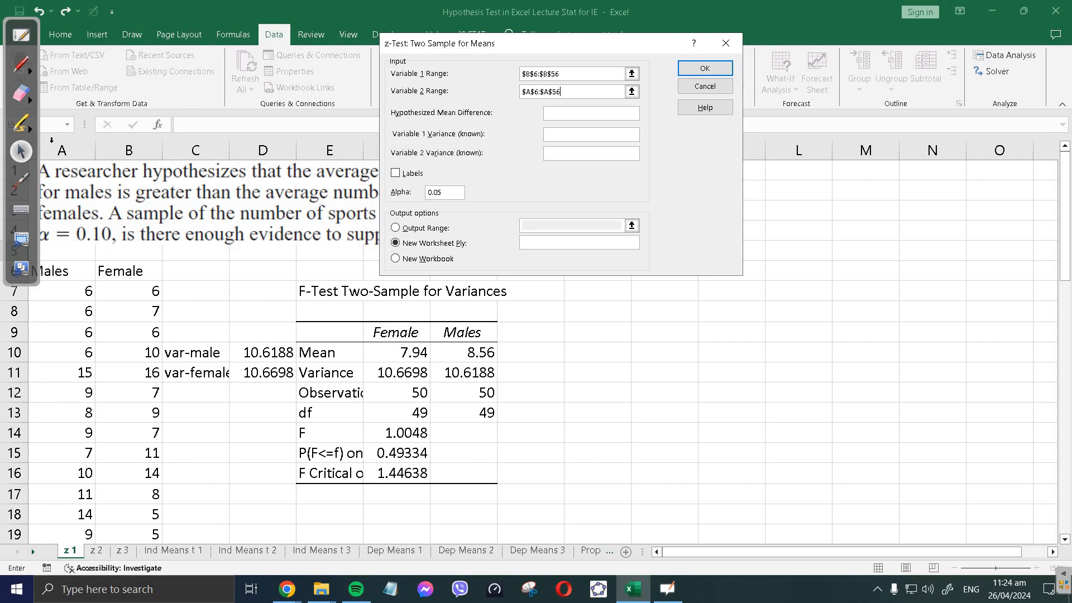
Move the z-test dialog clear of the data and review the problem statement
{"action": "left_click", "coordinate": [19, 183]}
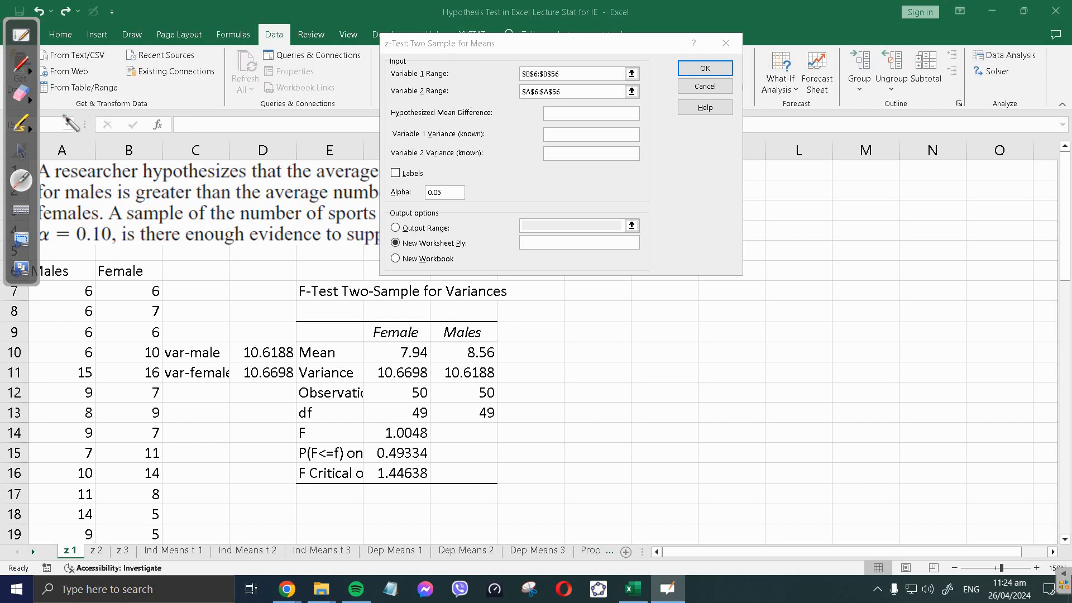
{"action": "left_click", "coordinate": [21, 151]}
{"action": "left_click_drag", "start_coordinate": [499, 44], "coordinate": [807, 94]}
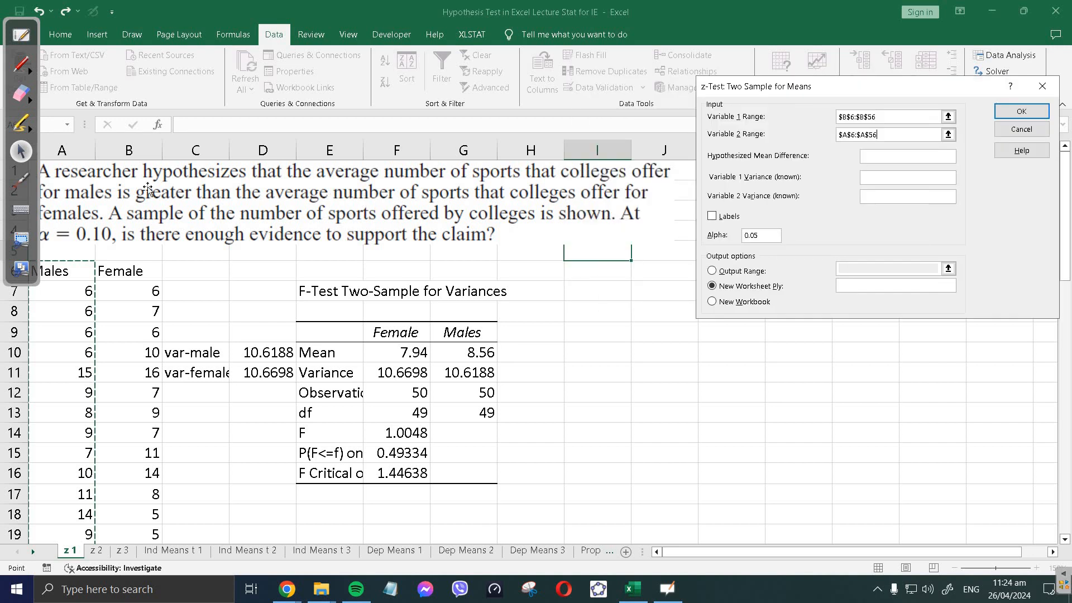
{"action": "left_click", "coordinate": [21, 180]}
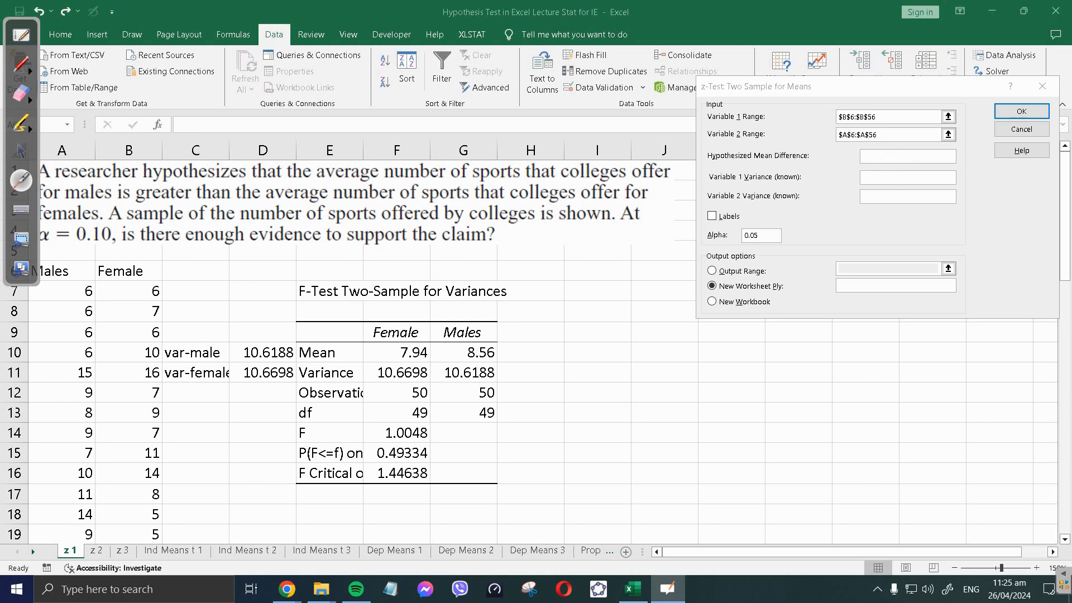
{"action": "left_click", "coordinate": [21, 151]}
{"action": "left_click_drag", "start_coordinate": [790, 90], "coordinate": [662, 94]}
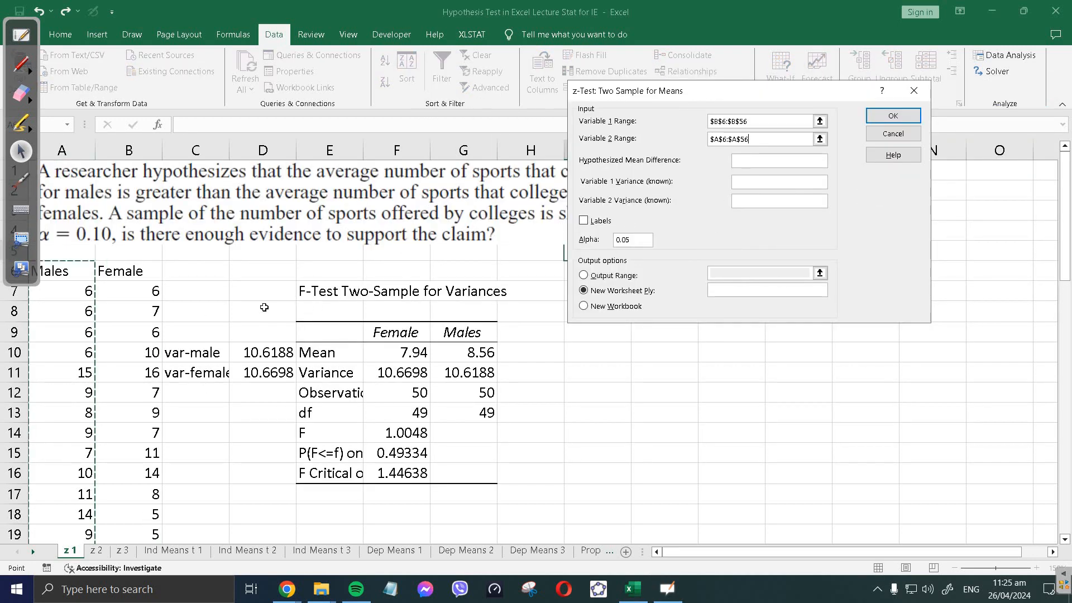
Enter known variances of 10.6698 for Variable 1 and 10.6188 for Variable 2, with labels included and alpha at 0.1
{"action": "left_click", "coordinate": [740, 185]}
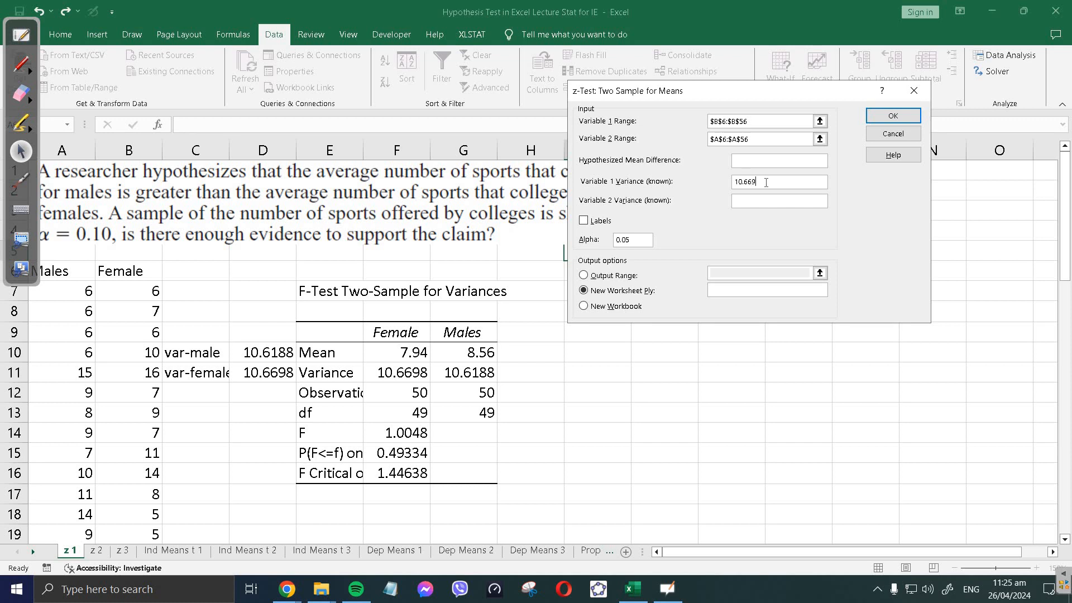
{"action": "left_click", "coordinate": [764, 204]}
{"action": "type", "text": "10.6188"}
{"action": "left_click", "coordinate": [596, 225]}
{"action": "left_click", "coordinate": [646, 240]}
Set the z-test output range to $I$7 on the current sheet and run the test
{"action": "left_click", "coordinate": [613, 277]}
{"action": "left_click", "coordinate": [639, 587]}
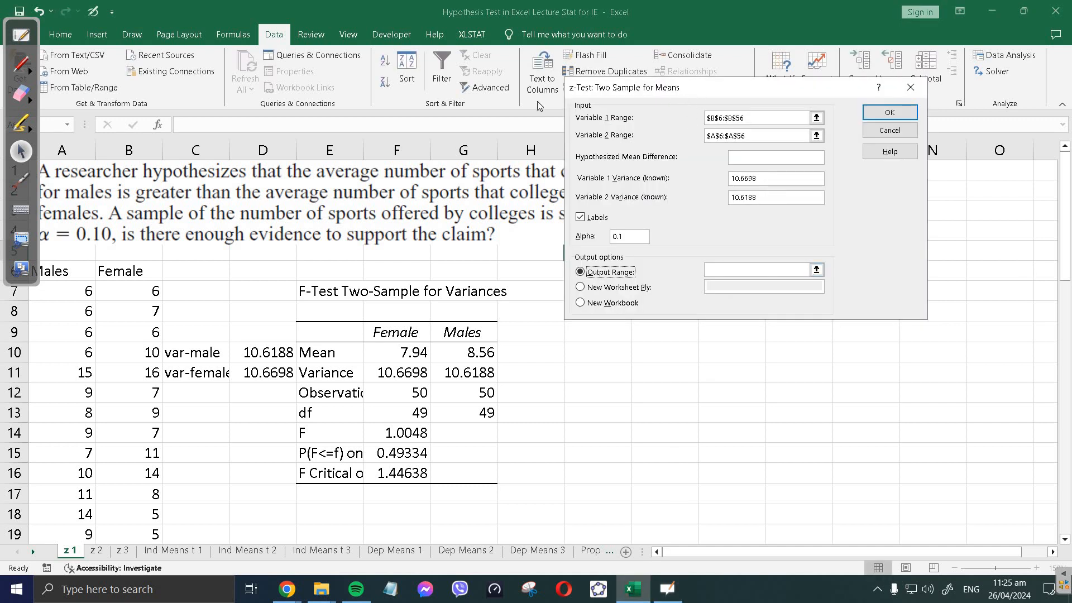
{"action": "left_click_drag", "start_coordinate": [625, 87], "coordinate": [128, 113]}
{"action": "left_click", "coordinate": [317, 294]}
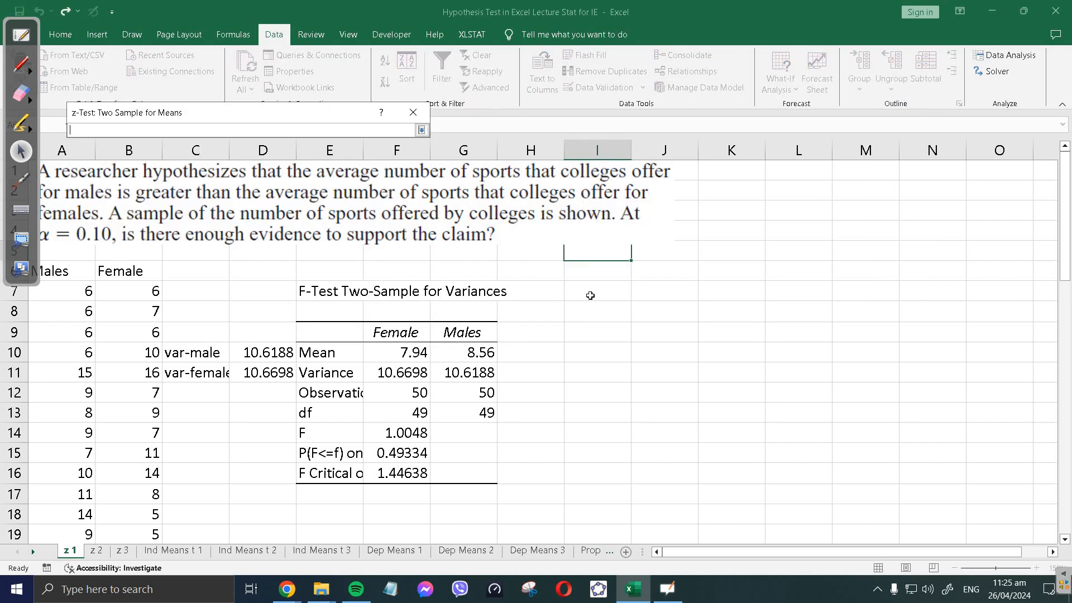
{"action": "left_click", "coordinate": [595, 289]}
{"action": "left_click", "coordinate": [422, 129]}
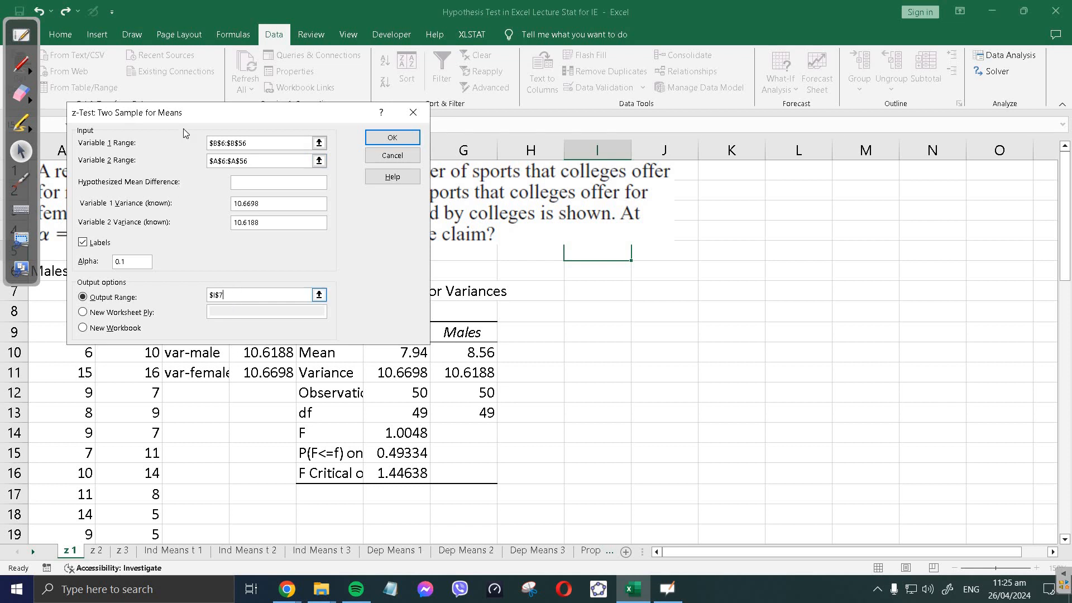
{"action": "left_click", "coordinate": [391, 138]}
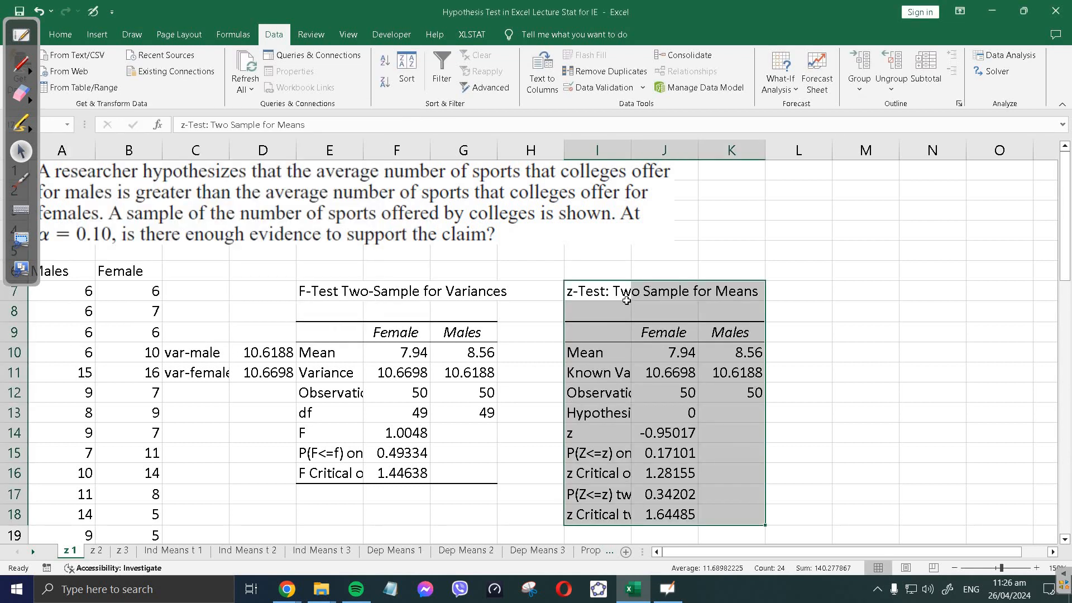
{"action": "left_click", "coordinate": [707, 266]}
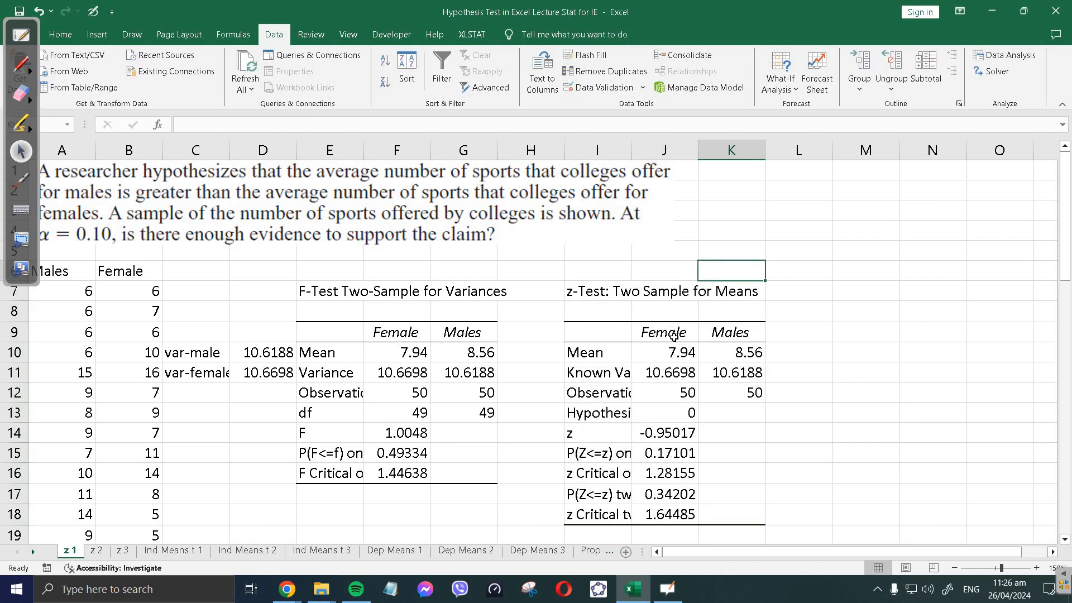
Handwrite a circled "a" in black ink to the right of the problem statement
{"action": "left_click", "coordinate": [27, 71]}
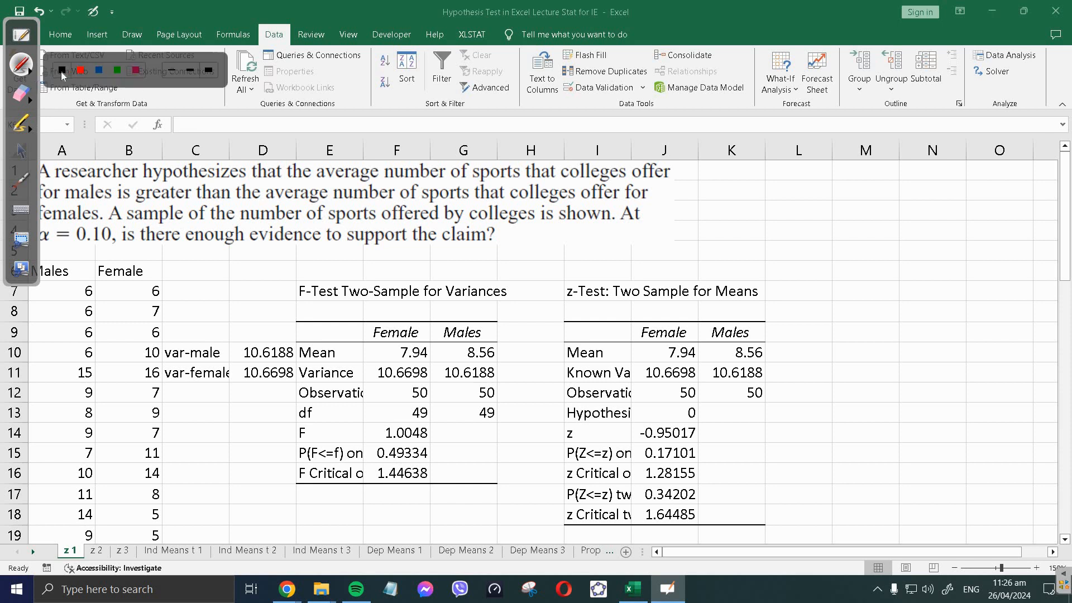
{"action": "left_click", "coordinate": [62, 72]}
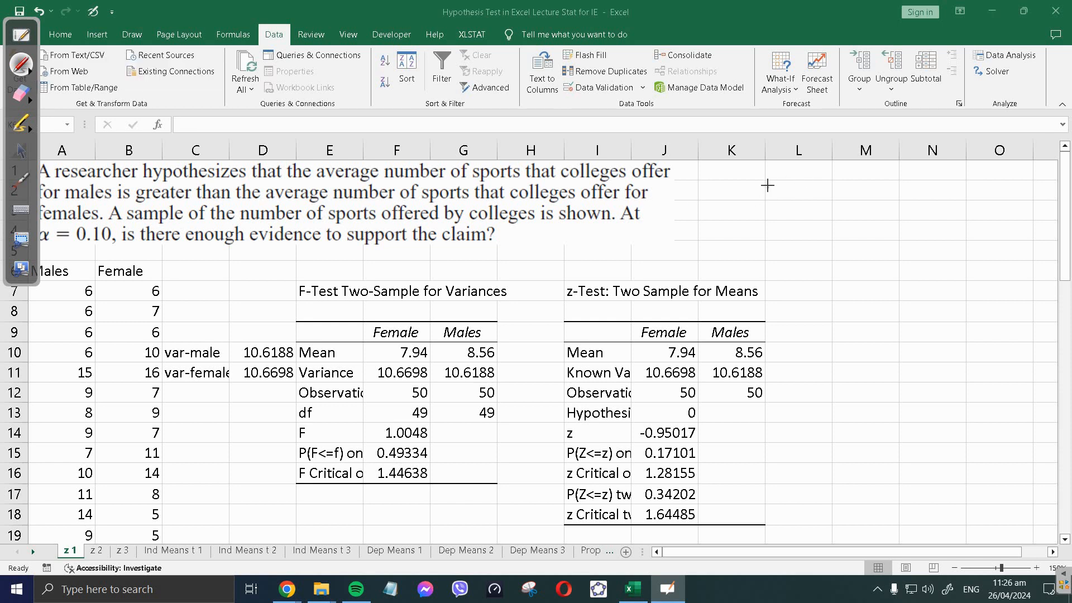
{"action": "mouse_move", "coordinate": [774, 183]}
{"action": "left_mouse_down"}
{"action": "mouse_move", "coordinate": [775, 195]}
{"action": "mouse_move", "coordinate": [771, 171]}
{"action": "left_mouse_up"}
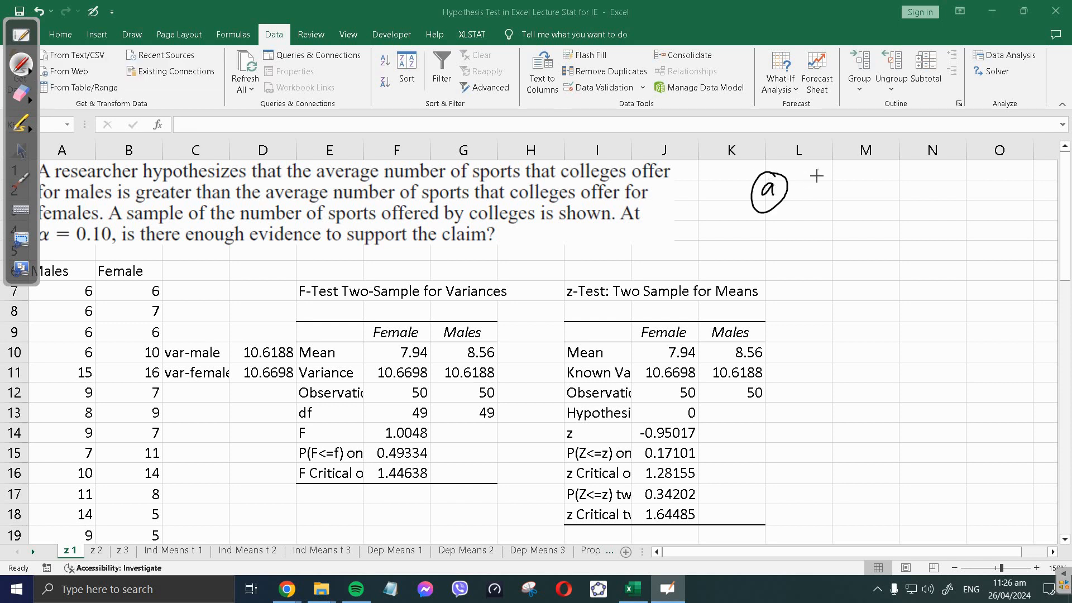
{"action": "left_click_drag", "start_coordinate": [818, 210], "coordinate": [816, 247]}
{"action": "left_click_drag", "start_coordinate": [821, 230], "coordinate": [805, 286]}
{"action": "mouse_move", "coordinate": [812, 262]}
{"action": "left_mouse_down"}
{"action": "mouse_move", "coordinate": [814, 286]}
{"action": "mouse_move", "coordinate": [826, 286]}
{"action": "left_mouse_up"}
{"action": "left_click", "coordinate": [834, 268]}
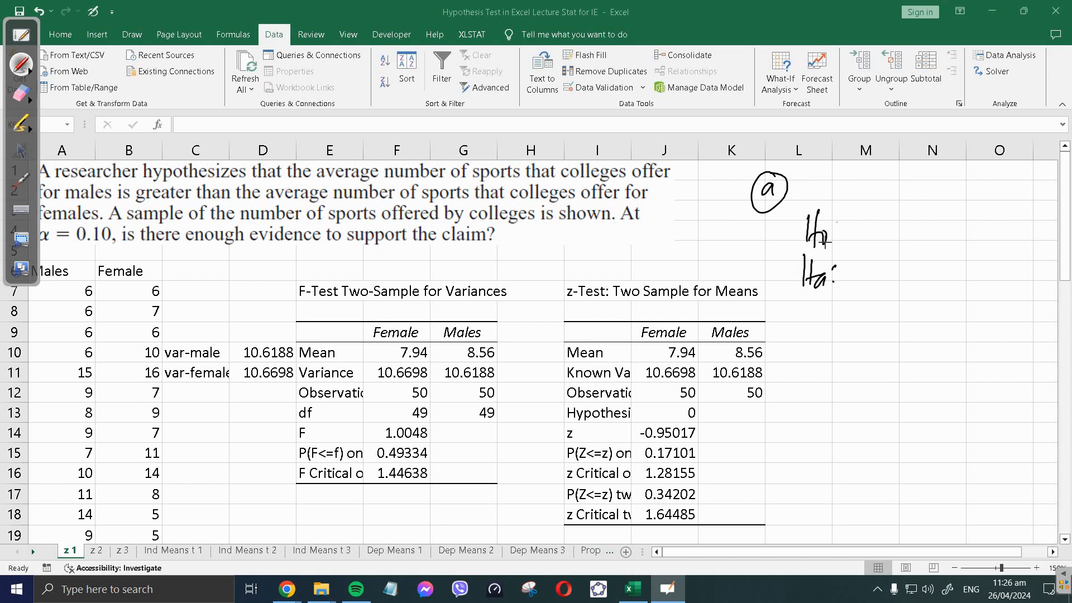
{"action": "left_click", "coordinate": [838, 232]}
{"action": "left_click", "coordinate": [21, 93]}
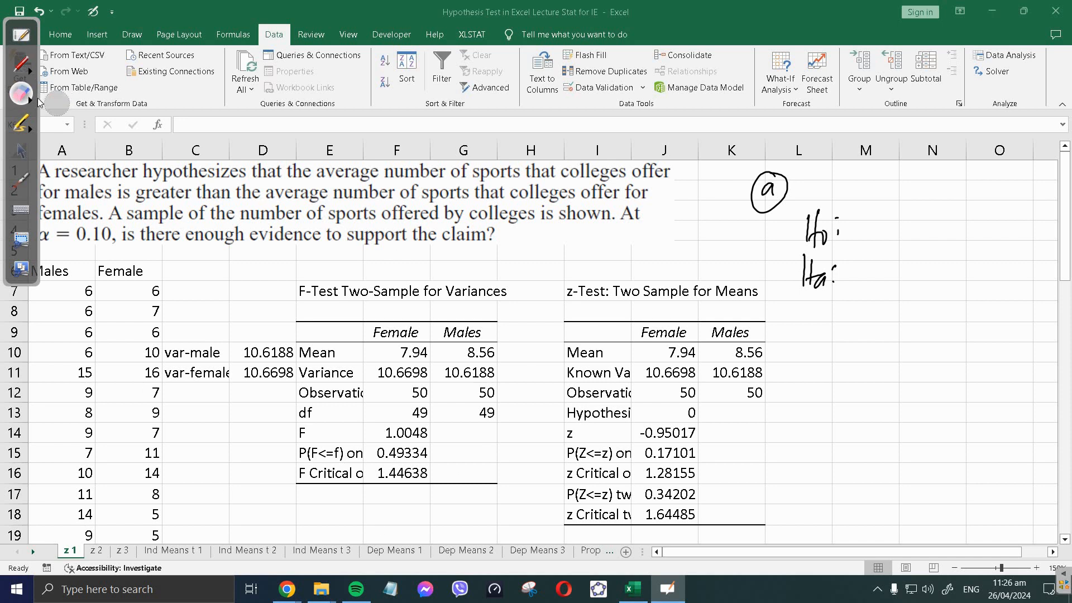
{"action": "left_click_drag", "start_coordinate": [873, 246], "coordinate": [821, 257]}
Handwrite "Ho:" beside the circled "a" and "Ha:" below it as the hypothesis labels
{"action": "left_click", "coordinate": [21, 64]}
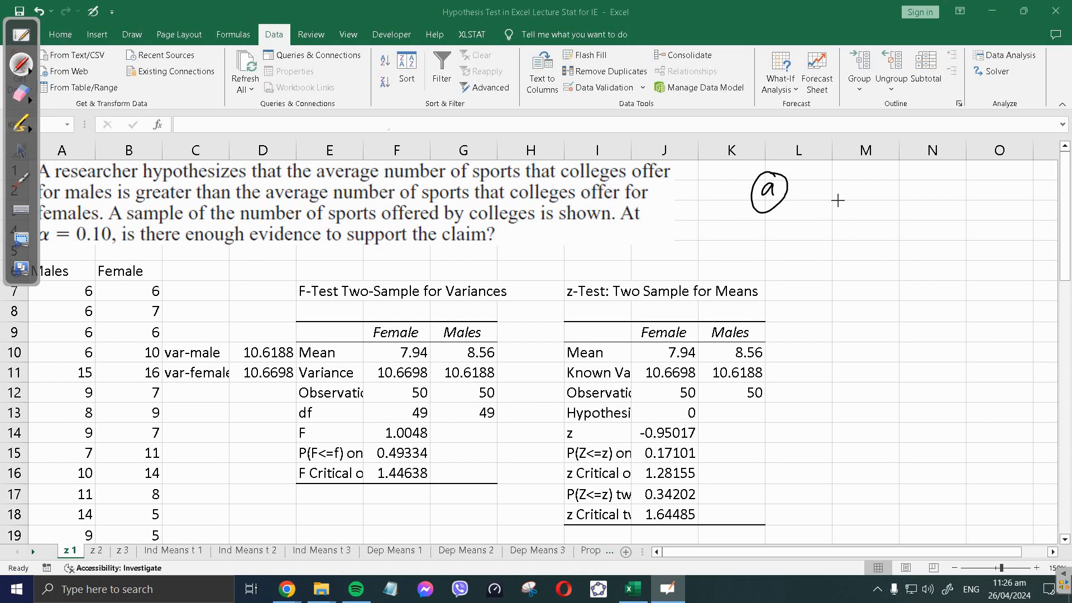
{"action": "left_click_drag", "start_coordinate": [809, 176], "coordinate": [810, 208]}
{"action": "mouse_move", "coordinate": [821, 175]}
{"action": "left_mouse_down"}
{"action": "mouse_move", "coordinate": [821, 205]}
{"action": "mouse_move", "coordinate": [821, 195]}
{"action": "left_mouse_up"}
{"action": "left_click_drag", "start_coordinate": [823, 193], "coordinate": [814, 267]}
{"action": "mouse_move", "coordinate": [821, 230]}
{"action": "left_mouse_down"}
{"action": "mouse_move", "coordinate": [822, 275]}
{"action": "mouse_move", "coordinate": [825, 252]}
{"action": "left_mouse_up"}
{"action": "left_click_drag", "start_coordinate": [837, 254], "coordinate": [838, 268]}
{"action": "left_click", "coordinate": [848, 243]}
{"action": "left_click", "coordinate": [846, 259]}
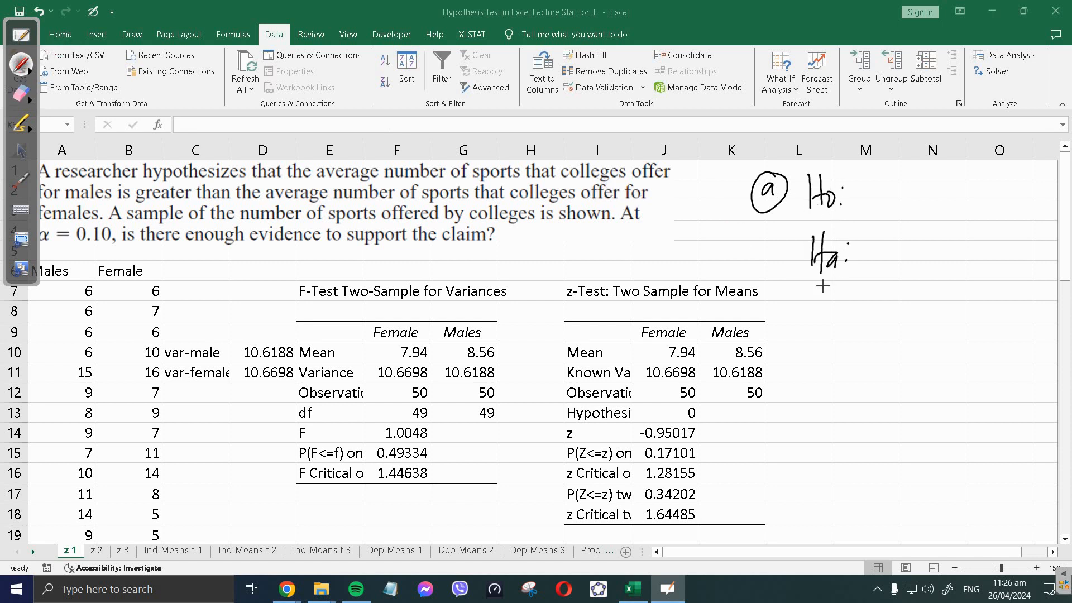
{"action": "left_click", "coordinate": [23, 124]}
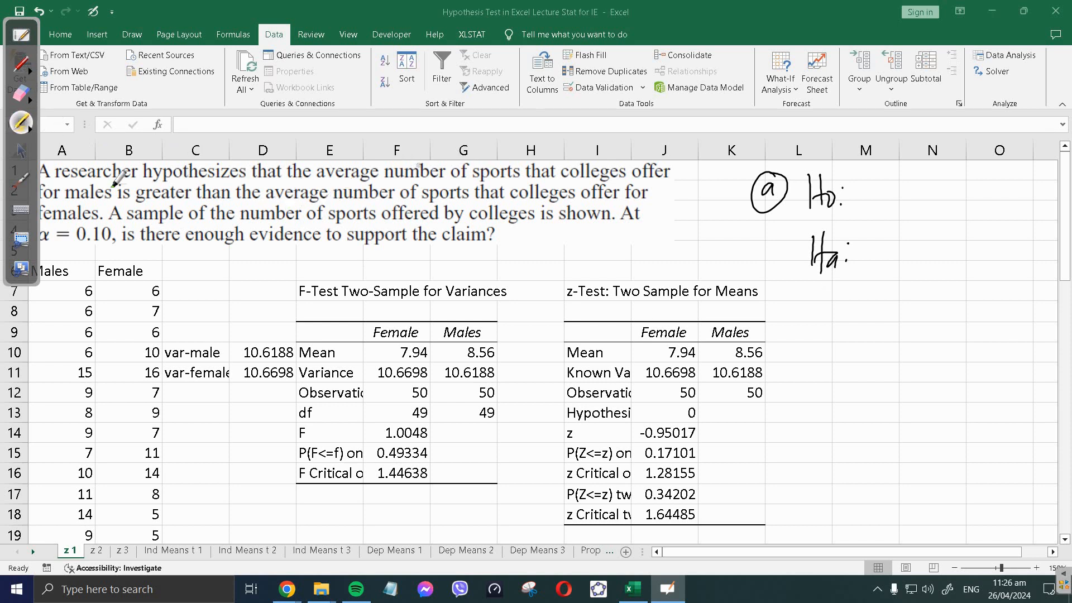
{"action": "left_click_drag", "start_coordinate": [388, 171], "coordinate": [473, 169]}
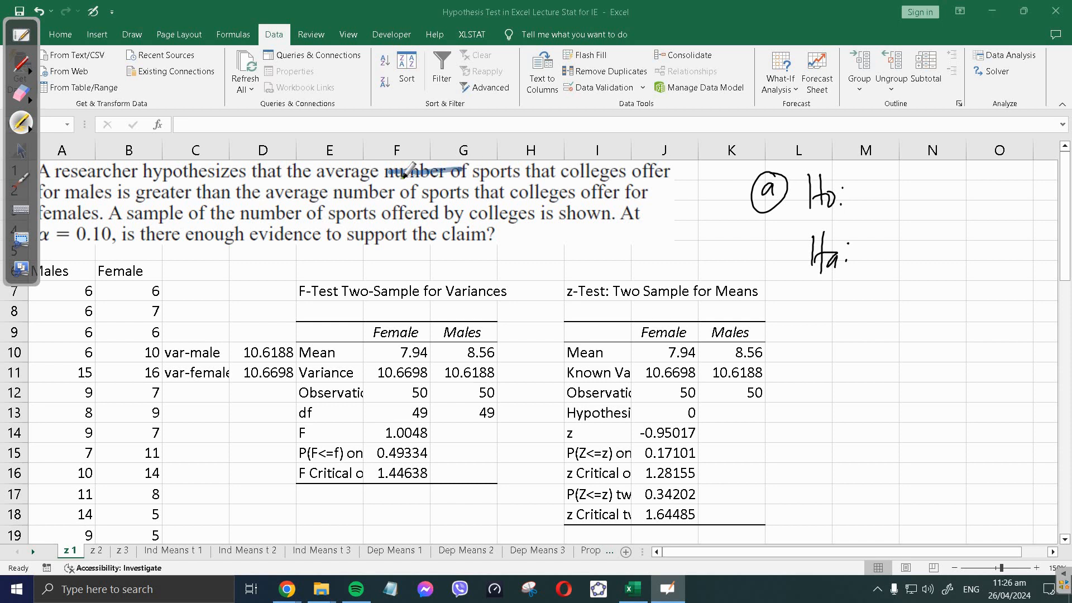
{"action": "left_click", "coordinate": [22, 94]}
{"action": "left_click_drag", "start_coordinate": [390, 167], "coordinate": [469, 175]}
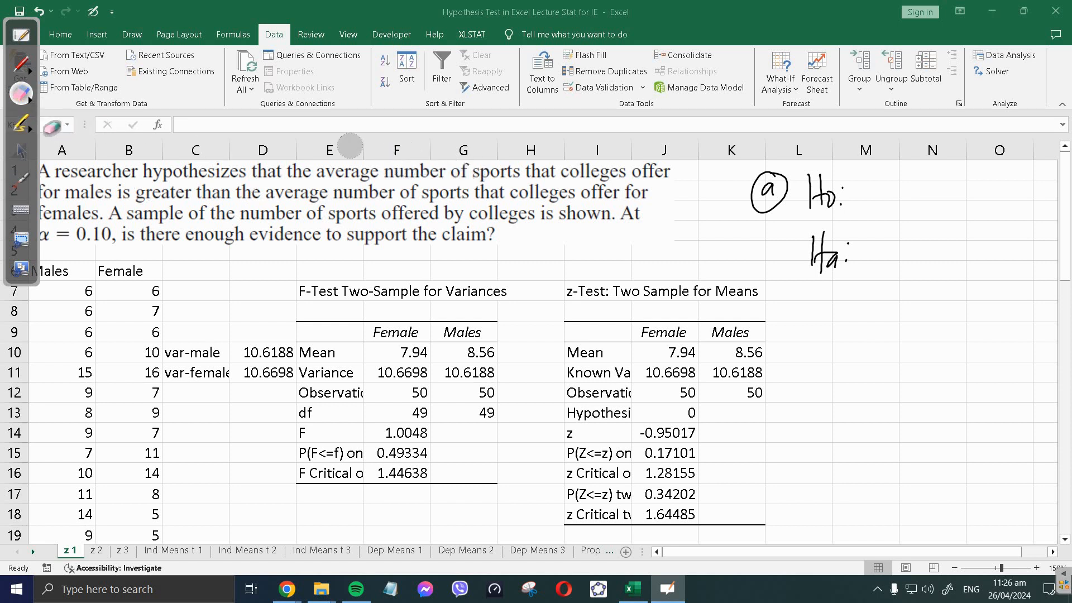
Highlight the claim in the problem statement in yellow, from "average number of sports" through "females"
{"action": "left_click", "coordinate": [21, 123]}
{"action": "left_click", "coordinate": [209, 135]}
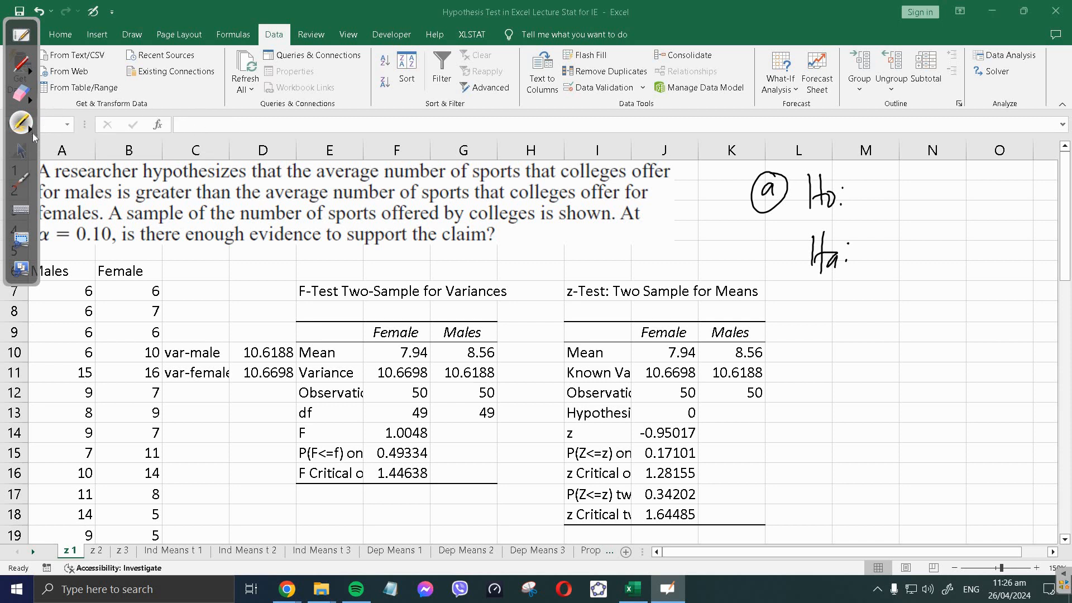
{"action": "left_click", "coordinate": [32, 132]}
{"action": "left_click", "coordinate": [65, 134]}
{"action": "left_click_drag", "start_coordinate": [319, 171], "coordinate": [669, 173]}
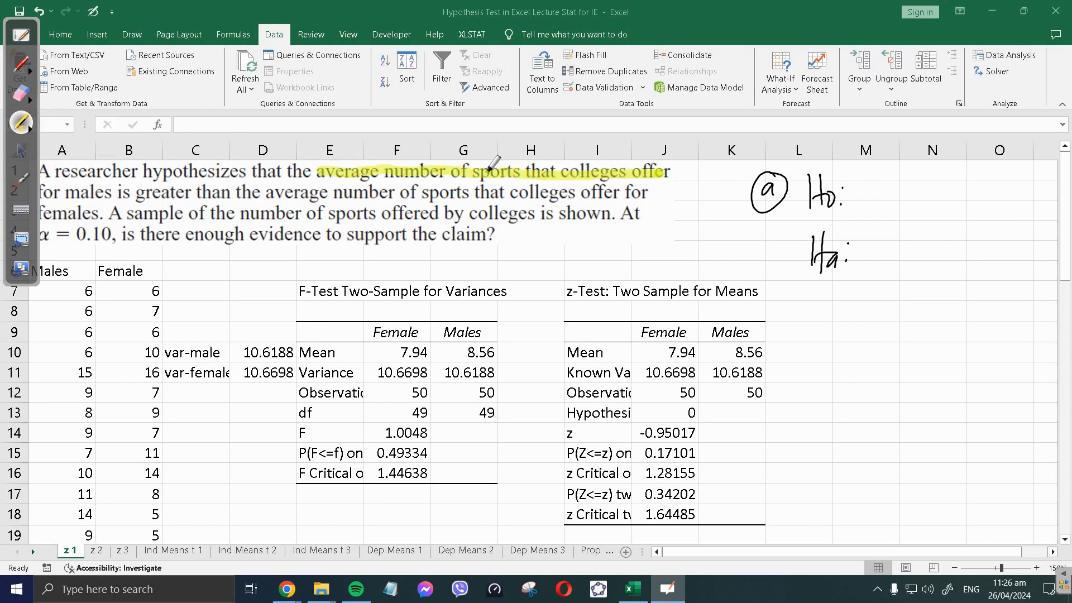
{"action": "left_click_drag", "start_coordinate": [43, 191], "coordinate": [619, 192]}
{"action": "left_click_drag", "start_coordinate": [44, 213], "coordinate": [98, 212]}
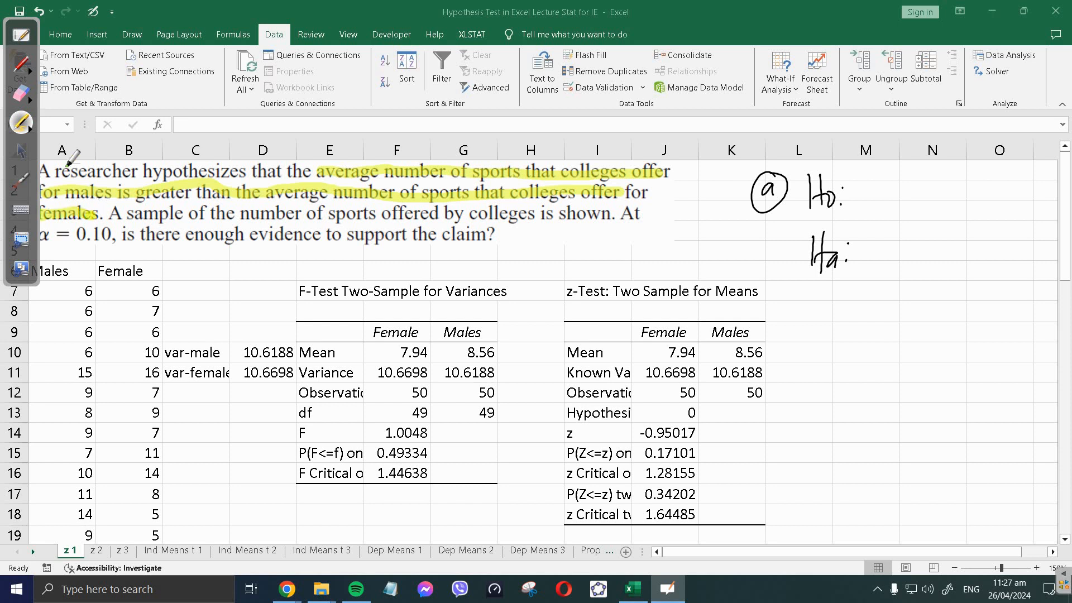
Draw an arrow down from the highlighted claim and handwrite "μM > μF" beneath it in black ink
{"action": "left_click", "coordinate": [20, 66]}
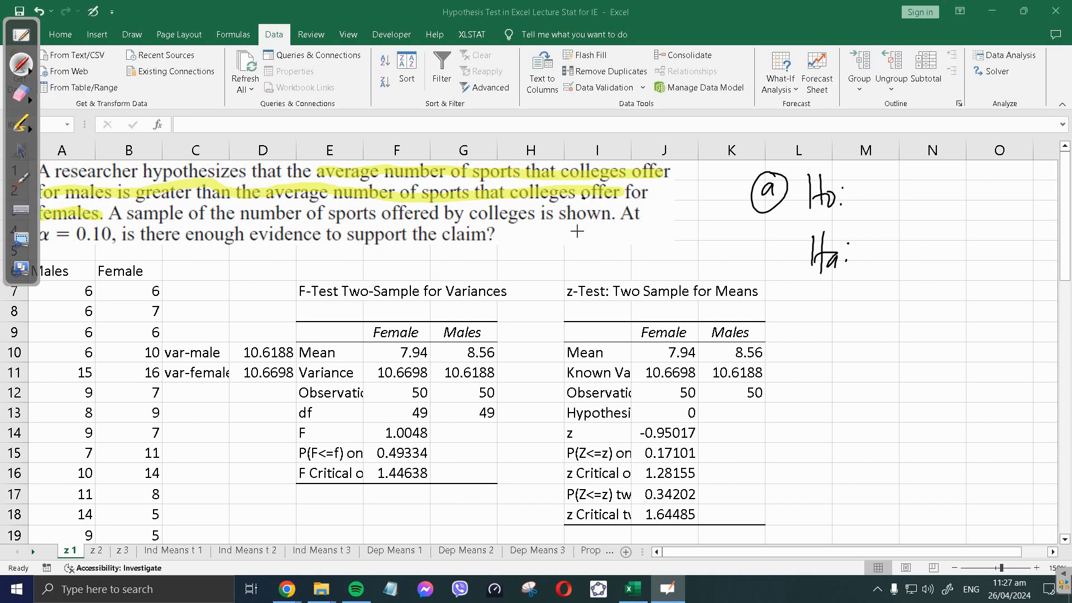
{"action": "mouse_move", "coordinate": [583, 196]}
{"action": "left_mouse_down"}
{"action": "mouse_move", "coordinate": [584, 243]}
{"action": "mouse_move", "coordinate": [591, 230]}
{"action": "left_mouse_up"}
{"action": "left_click_drag", "start_coordinate": [529, 278], "coordinate": [620, 280]}
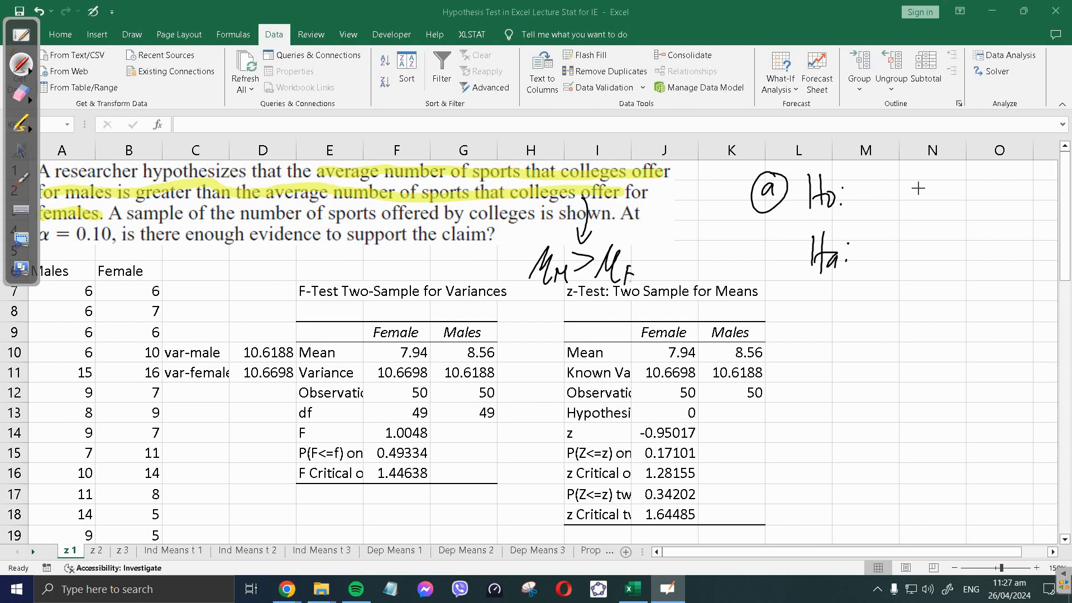
Handwrite "μM > μF" as the alternative hypothesis beside "Ha:" and "μM ≤ μF" as the null hypothesis beside "Ho:"
{"action": "mouse_move", "coordinate": [856, 274]}
{"action": "left_mouse_down"}
{"action": "mouse_move", "coordinate": [941, 258]}
{"action": "mouse_move", "coordinate": [953, 277]}
{"action": "left_mouse_up"}
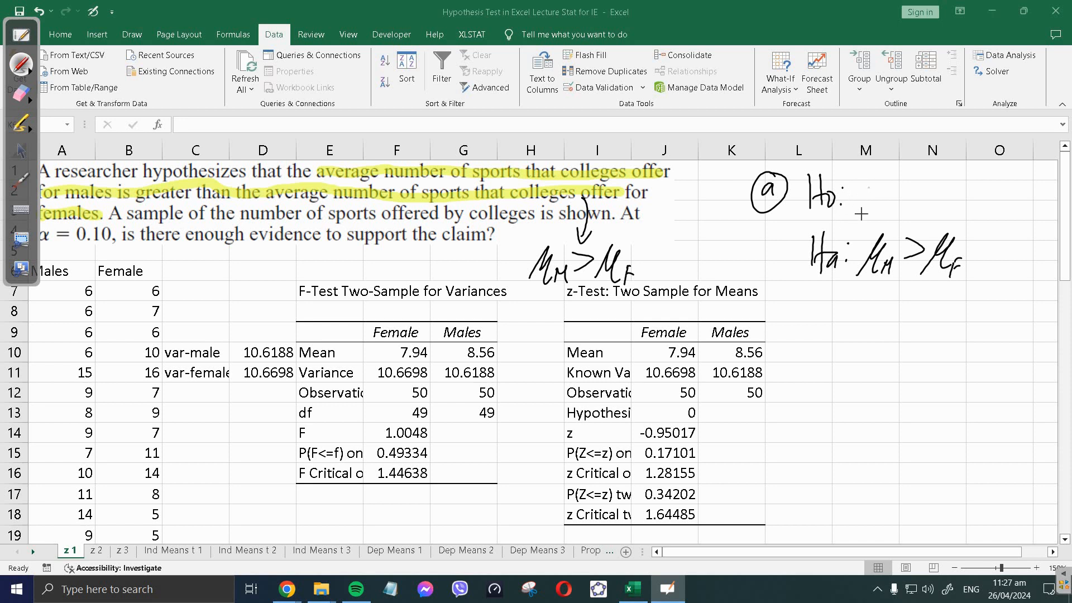
{"action": "mouse_move", "coordinate": [862, 214]}
{"action": "left_mouse_down"}
{"action": "mouse_move", "coordinate": [881, 184]}
{"action": "mouse_move", "coordinate": [894, 212]}
{"action": "mouse_move", "coordinate": [910, 196]}
{"action": "mouse_move", "coordinate": [933, 207]}
{"action": "mouse_move", "coordinate": [956, 186]}
{"action": "mouse_move", "coordinate": [970, 208]}
{"action": "left_mouse_up"}
{"action": "left_click_drag", "start_coordinate": [973, 217], "coordinate": [985, 202]}
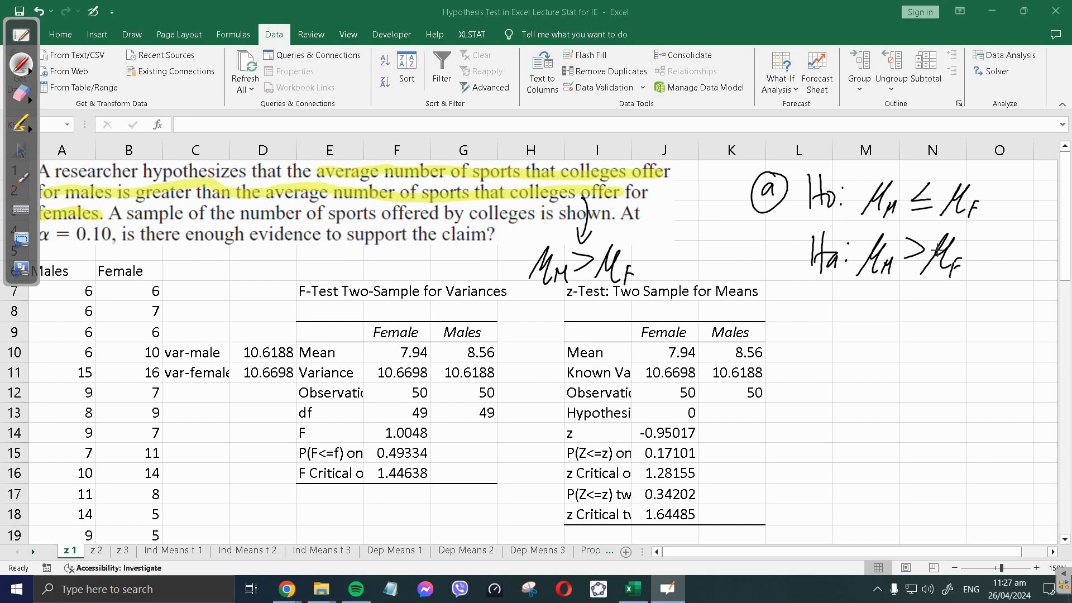
Handwrite "One-tail upper-tail" under the alternative hypothesis
{"action": "left_click_drag", "start_coordinate": [828, 292], "coordinate": [859, 310]}
{"action": "left_click_drag", "start_coordinate": [863, 302], "coordinate": [873, 311]}
{"action": "left_click_drag", "start_coordinate": [870, 297], "coordinate": [885, 295]}
{"action": "left_click_drag", "start_coordinate": [886, 299], "coordinate": [893, 310]}
{"action": "mouse_move", "coordinate": [900, 282]}
{"action": "left_mouse_down"}
{"action": "mouse_move", "coordinate": [899, 312]}
{"action": "mouse_move", "coordinate": [941, 289]}
{"action": "mouse_move", "coordinate": [940, 303]}
{"action": "left_mouse_up"}
{"action": "left_click_drag", "start_coordinate": [944, 290], "coordinate": [943, 315]}
{"action": "mouse_move", "coordinate": [945, 291]}
{"action": "left_mouse_down"}
{"action": "mouse_move", "coordinate": [947, 300]}
{"action": "mouse_move", "coordinate": [972, 289]}
{"action": "left_mouse_up"}
{"action": "left_click_drag", "start_coordinate": [971, 296], "coordinate": [1002, 290]}
{"action": "mouse_move", "coordinate": [1010, 279]}
{"action": "left_mouse_down"}
{"action": "mouse_move", "coordinate": [1009, 301]}
{"action": "mouse_move", "coordinate": [1015, 286]}
{"action": "left_mouse_up"}
{"action": "left_click_drag", "start_coordinate": [1019, 292], "coordinate": [1022, 305]}
{"action": "left_click_drag", "start_coordinate": [1027, 279], "coordinate": [1025, 306]}
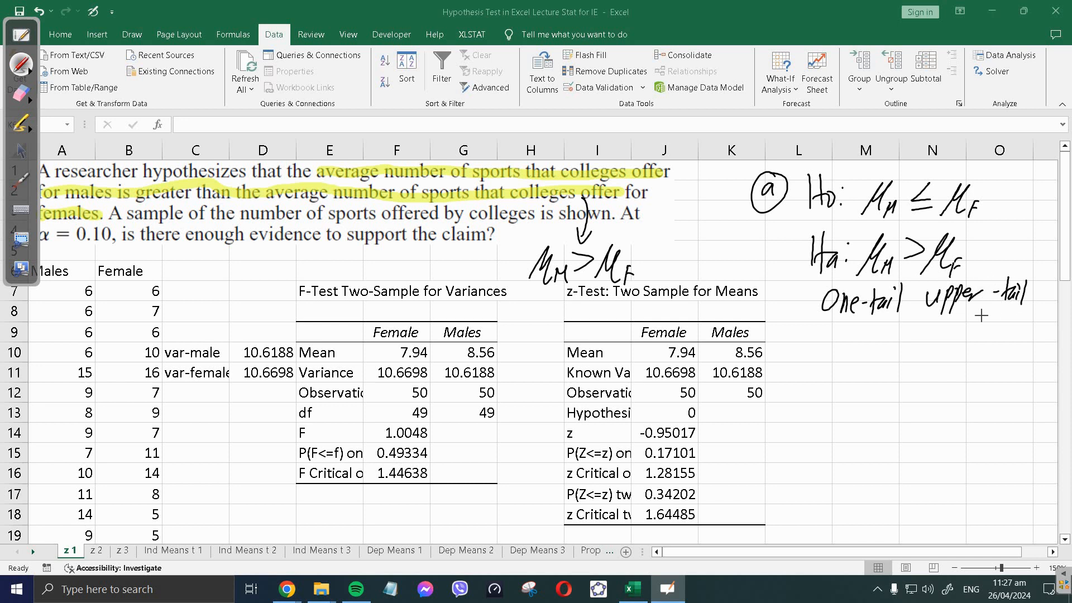
Widen column I to show more of the z-test row labels
{"action": "left_click", "coordinate": [21, 152]}
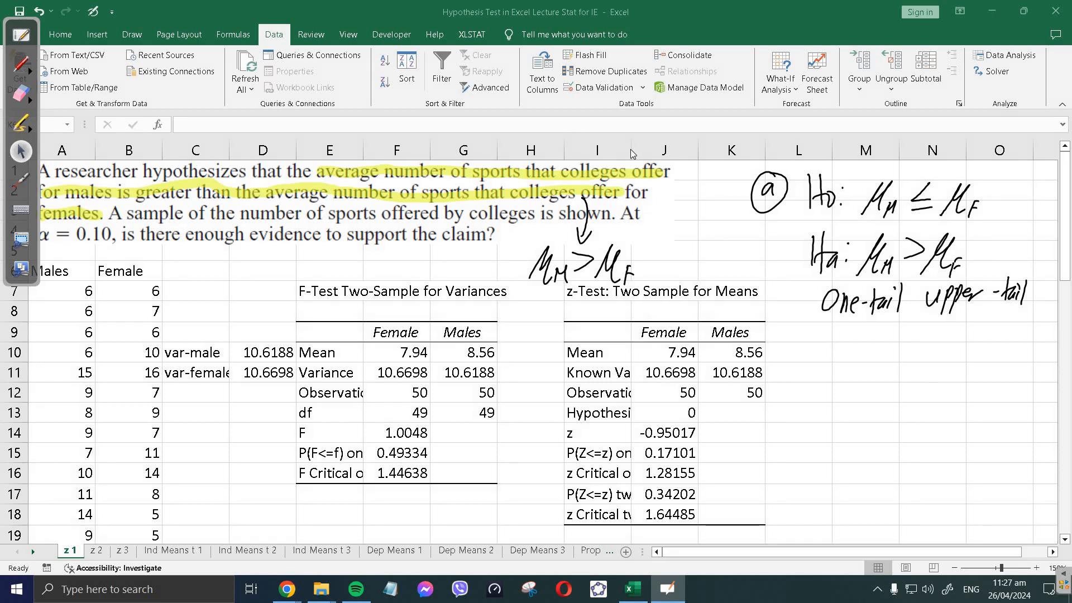
{"action": "left_click_drag", "start_coordinate": [632, 150], "coordinate": [666, 150]}
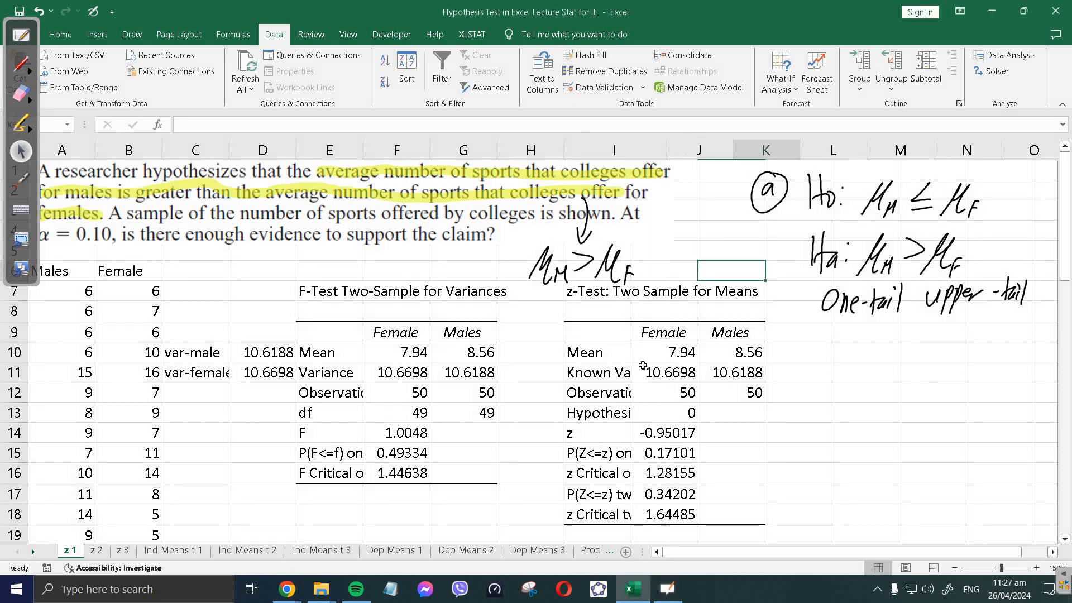
{"action": "left_click", "coordinate": [19, 184]}
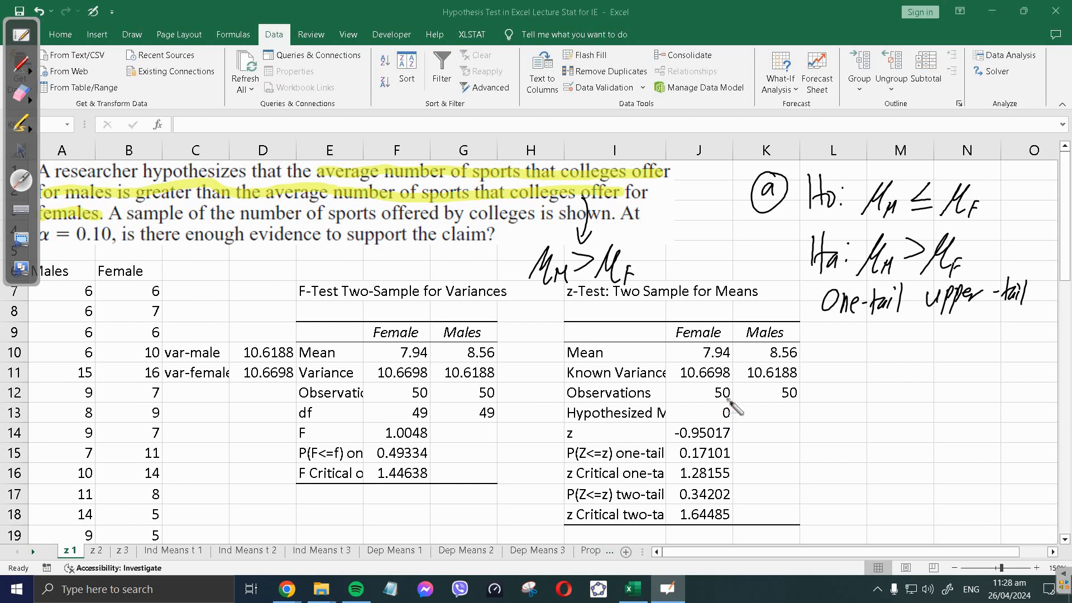
Circle the one-tail and two-tail P(Z<=z) rows and mark the one-tail choice with a tick and an underline beneath "One-tail"
{"action": "left_click", "coordinate": [23, 65]}
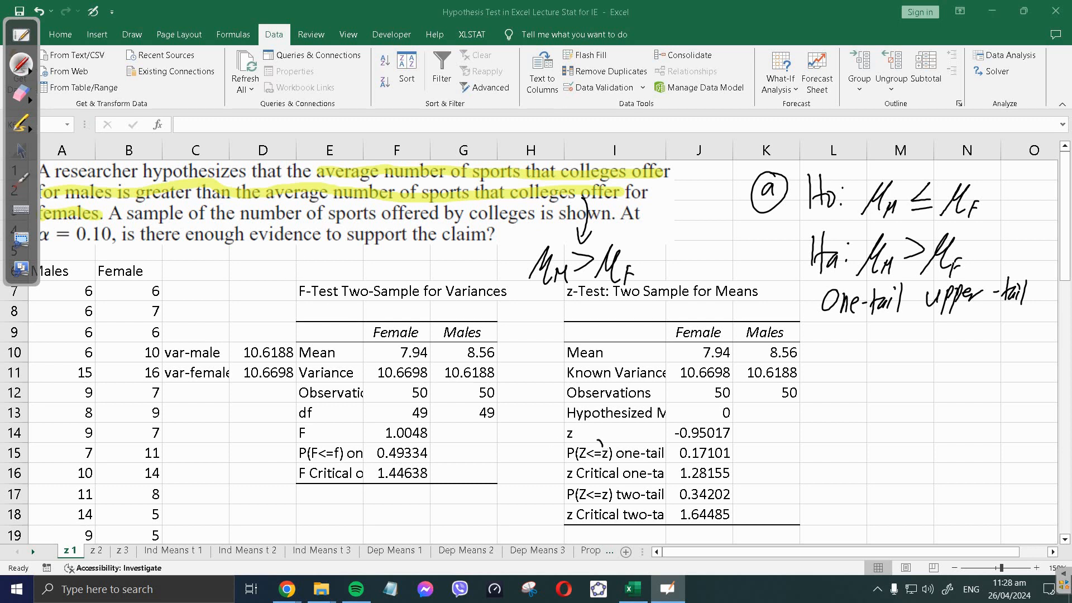
{"action": "mouse_move", "coordinate": [598, 439]}
{"action": "left_mouse_down"}
{"action": "mouse_move", "coordinate": [572, 465]}
{"action": "mouse_move", "coordinate": [682, 466]}
{"action": "mouse_move", "coordinate": [726, 447]}
{"action": "mouse_move", "coordinate": [591, 433]}
{"action": "left_mouse_up"}
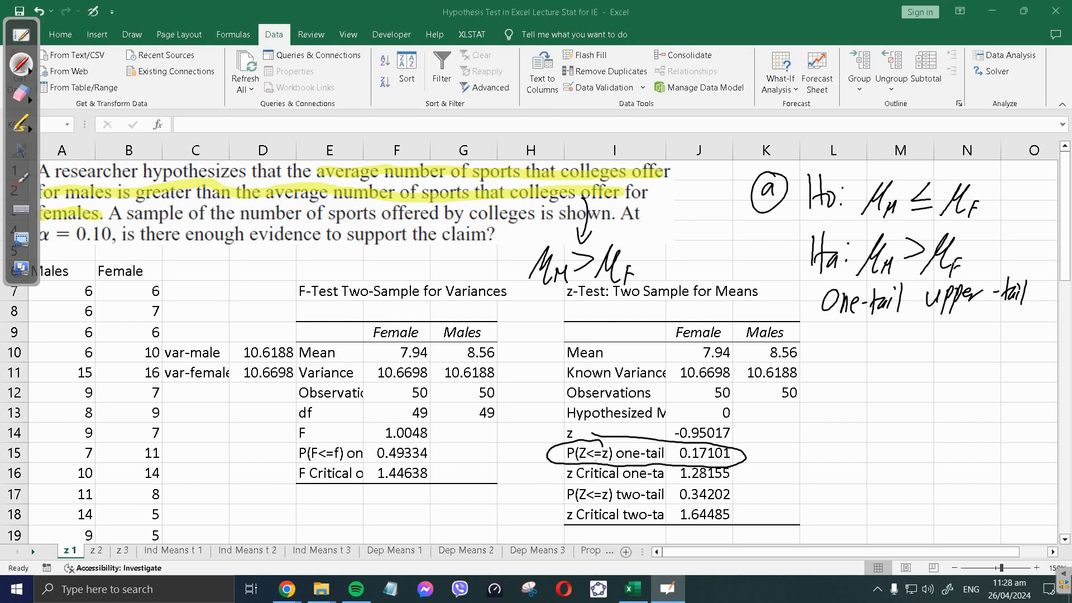
{"action": "mouse_move", "coordinate": [560, 480]}
{"action": "left_mouse_down"}
{"action": "mouse_move", "coordinate": [643, 512]}
{"action": "mouse_move", "coordinate": [740, 487]}
{"action": "mouse_move", "coordinate": [556, 478]}
{"action": "left_mouse_up"}
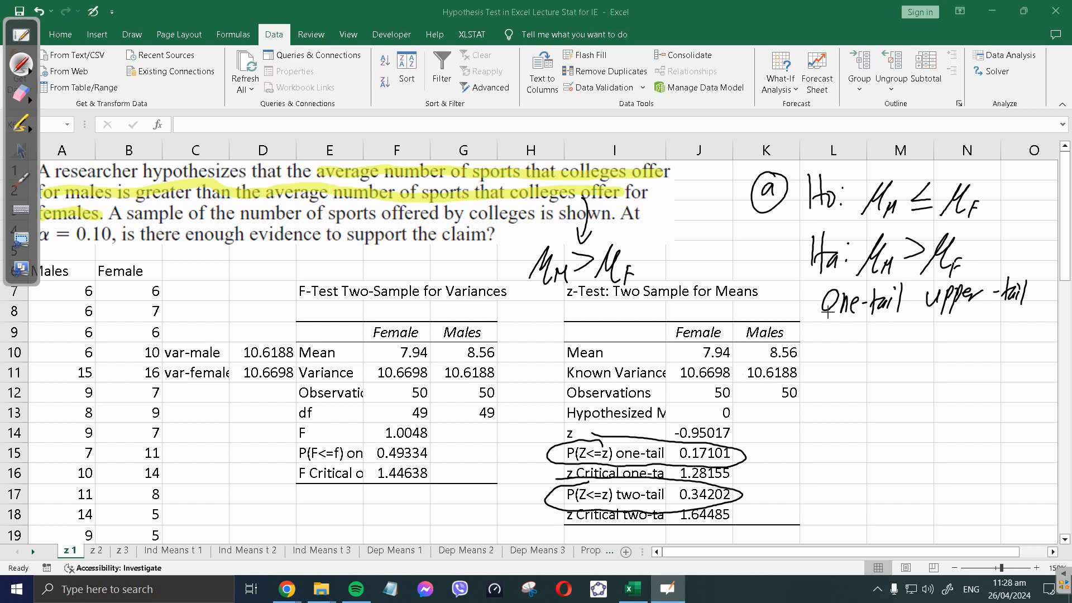
{"action": "left_click_drag", "start_coordinate": [822, 316], "coordinate": [915, 317]}
{"action": "left_click_drag", "start_coordinate": [748, 451], "coordinate": [782, 431]}
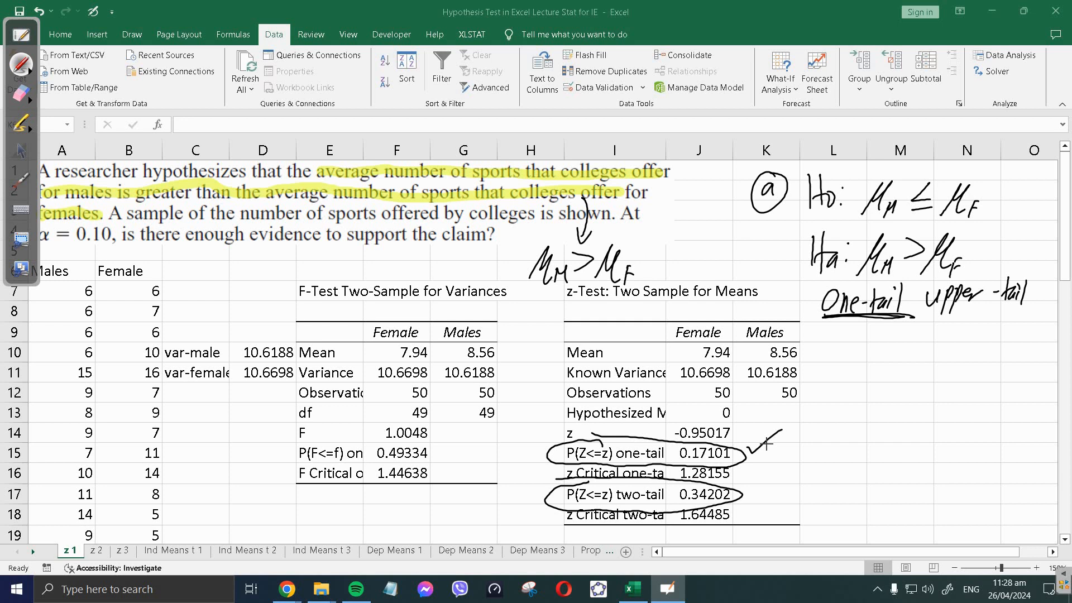
Label the z-test table with a circled "b" and a circled "c", and draw a small arrow beside the z row
{"action": "mouse_move", "coordinate": [621, 303]}
{"action": "left_mouse_down"}
{"action": "mouse_move", "coordinate": [619, 323]}
{"action": "mouse_move", "coordinate": [643, 301]}
{"action": "left_mouse_up"}
{"action": "mouse_move", "coordinate": [551, 431]}
{"action": "left_mouse_down"}
{"action": "mouse_move", "coordinate": [553, 445]}
{"action": "mouse_move", "coordinate": [545, 441]}
{"action": "left_mouse_up"}
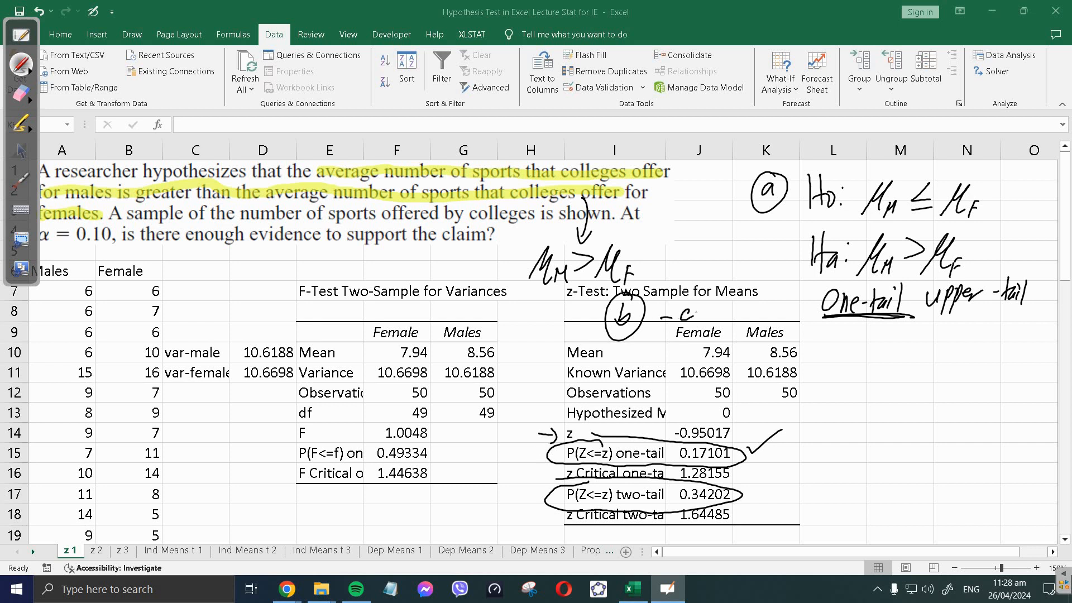
{"action": "left_click_drag", "start_coordinate": [697, 312], "coordinate": [689, 329]}
Handwrite a circled "d" with the decision rule "p < α → reject Ho" below the one-tail note
{"action": "left_click_drag", "start_coordinate": [816, 351], "coordinate": [815, 364]}
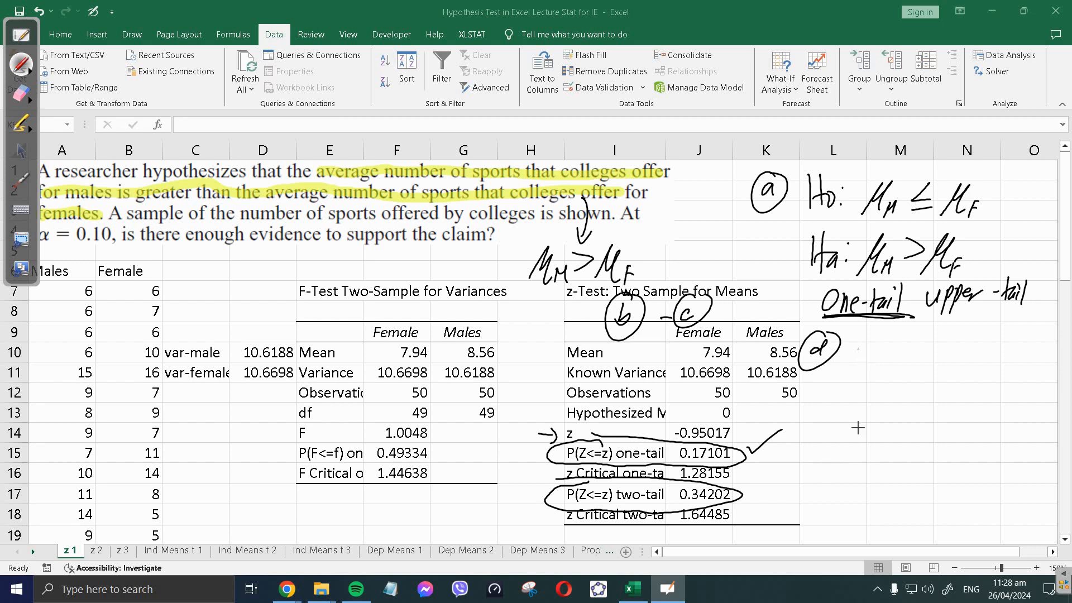
{"action": "mouse_move", "coordinate": [854, 345]}
{"action": "left_mouse_down"}
{"action": "mouse_move", "coordinate": [854, 386]}
{"action": "mouse_move", "coordinate": [856, 358]}
{"action": "mouse_move", "coordinate": [948, 348]}
{"action": "mouse_move", "coordinate": [957, 358]}
{"action": "left_mouse_up"}
{"action": "left_click_drag", "start_coordinate": [963, 340], "coordinate": [964, 358]}
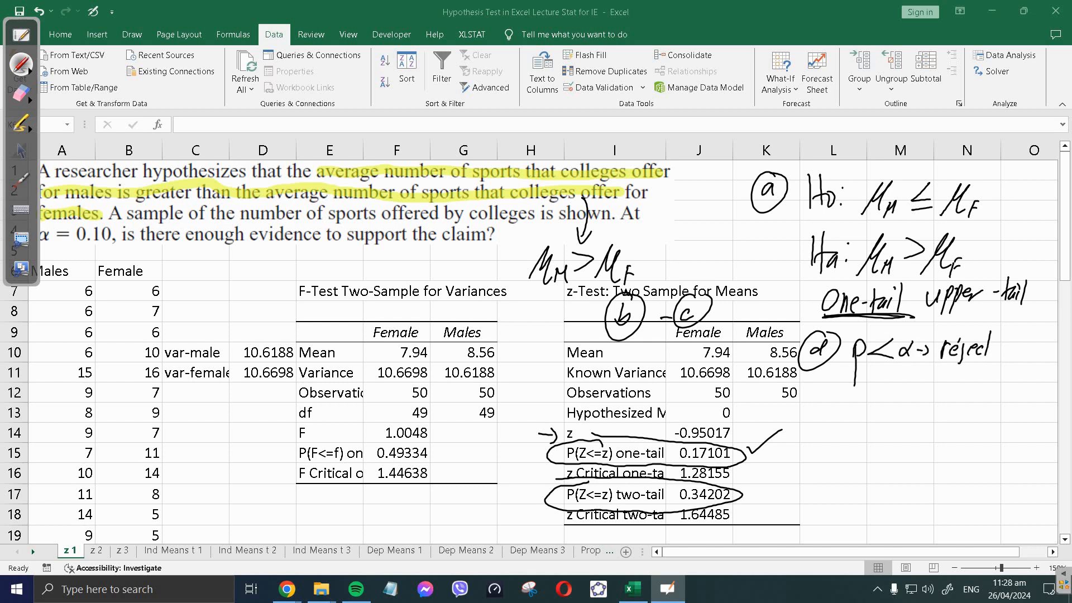
{"action": "left_click_drag", "start_coordinate": [1004, 328], "coordinate": [1002, 359]}
{"action": "mouse_move", "coordinate": [1012, 334]}
{"action": "left_mouse_down"}
{"action": "mouse_move", "coordinate": [1011, 359]}
{"action": "mouse_move", "coordinate": [1014, 345]}
{"action": "left_mouse_up"}
{"action": "left_click_drag", "start_coordinate": [1008, 353], "coordinate": [1013, 358]}
Handwrite the comparison "p = 0.17101 > α = 0.10" under the decision rule, with "→ failed to reject Ho" below it
{"action": "mouse_move", "coordinate": [828, 387]}
{"action": "left_mouse_down"}
{"action": "mouse_move", "coordinate": [830, 398]}
{"action": "mouse_move", "coordinate": [849, 391]}
{"action": "left_mouse_up"}
{"action": "mouse_move", "coordinate": [842, 398]}
{"action": "left_mouse_down"}
{"action": "mouse_move", "coordinate": [860, 382]}
{"action": "mouse_move", "coordinate": [876, 398]}
{"action": "left_mouse_up"}
{"action": "left_click", "coordinate": [871, 395]}
{"action": "mouse_move", "coordinate": [882, 384]}
{"action": "left_mouse_down"}
{"action": "mouse_move", "coordinate": [888, 398]}
{"action": "mouse_move", "coordinate": [910, 382]}
{"action": "left_mouse_up"}
{"action": "mouse_move", "coordinate": [921, 380]}
{"action": "left_mouse_down"}
{"action": "mouse_move", "coordinate": [920, 399]}
{"action": "mouse_move", "coordinate": [1005, 402]}
{"action": "mouse_move", "coordinate": [1031, 378]}
{"action": "left_mouse_up"}
{"action": "left_click", "coordinate": [1009, 402]}
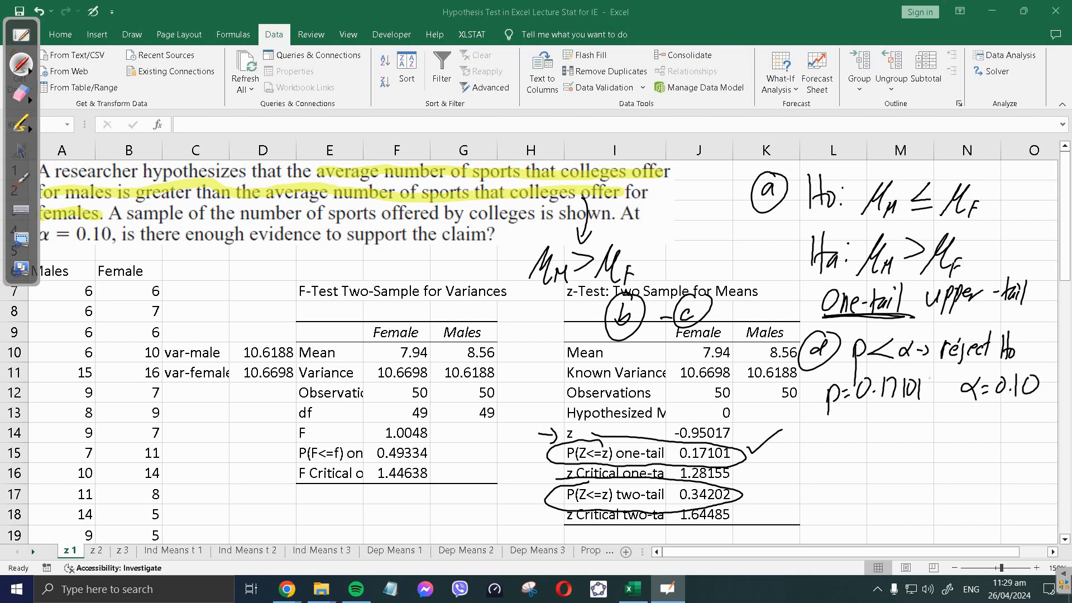
{"action": "left_click_drag", "start_coordinate": [928, 399], "coordinate": [928, 382]}
{"action": "left_click", "coordinate": [845, 417]}
{"action": "mouse_move", "coordinate": [856, 413]}
{"action": "left_mouse_down"}
{"action": "mouse_move", "coordinate": [863, 425]}
{"action": "mouse_move", "coordinate": [895, 413]}
{"action": "mouse_move", "coordinate": [983, 416]}
{"action": "mouse_move", "coordinate": [978, 430]}
{"action": "mouse_move", "coordinate": [1034, 408]}
{"action": "mouse_move", "coordinate": [1036, 425]}
{"action": "mouse_move", "coordinate": [1005, 429]}
{"action": "left_mouse_up"}
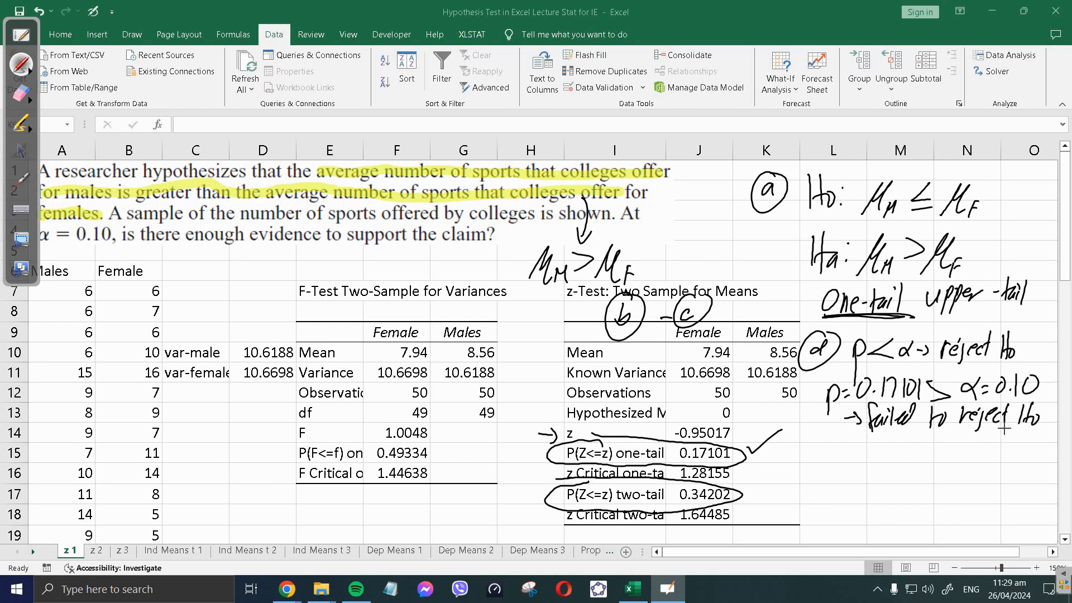
Handwrite "Conclusion: There is no sufficient evidence to reject Ho." beneath the decision
{"action": "mouse_move", "coordinate": [793, 444]}
{"action": "left_mouse_down"}
{"action": "mouse_move", "coordinate": [831, 464]}
{"action": "mouse_move", "coordinate": [883, 444]}
{"action": "mouse_move", "coordinate": [897, 460]}
{"action": "mouse_move", "coordinate": [961, 455]}
{"action": "left_mouse_up"}
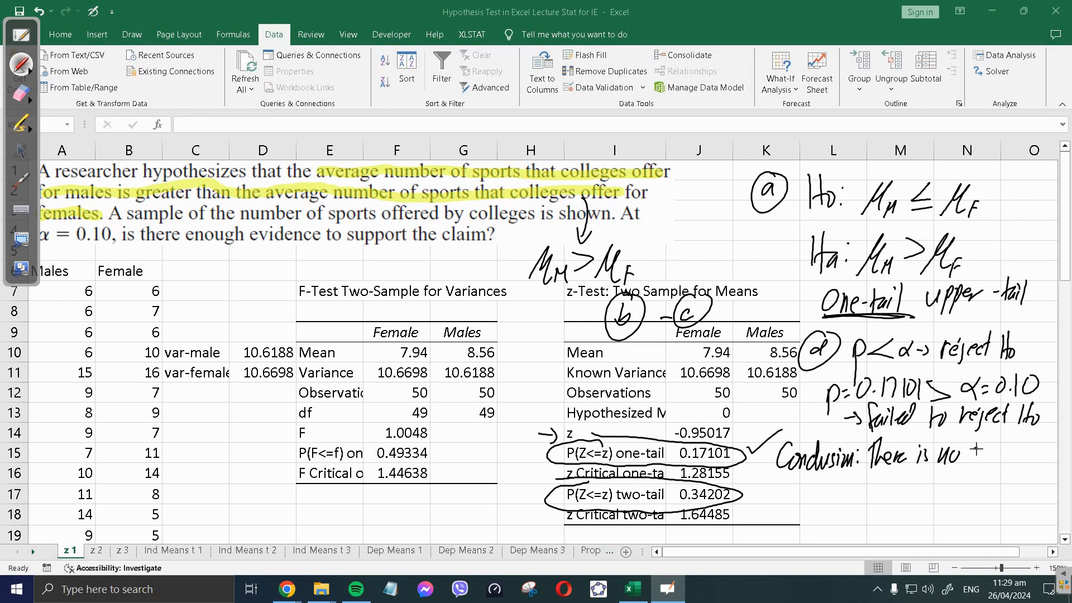
{"action": "left_click", "coordinate": [976, 449]}
{"action": "mouse_move", "coordinate": [979, 447]}
{"action": "left_mouse_down"}
{"action": "mouse_move", "coordinate": [993, 452]}
{"action": "mouse_move", "coordinate": [1008, 435]}
{"action": "mouse_move", "coordinate": [1042, 461]}
{"action": "left_mouse_up"}
{"action": "left_click_drag", "start_coordinate": [1036, 445], "coordinate": [1047, 444]}
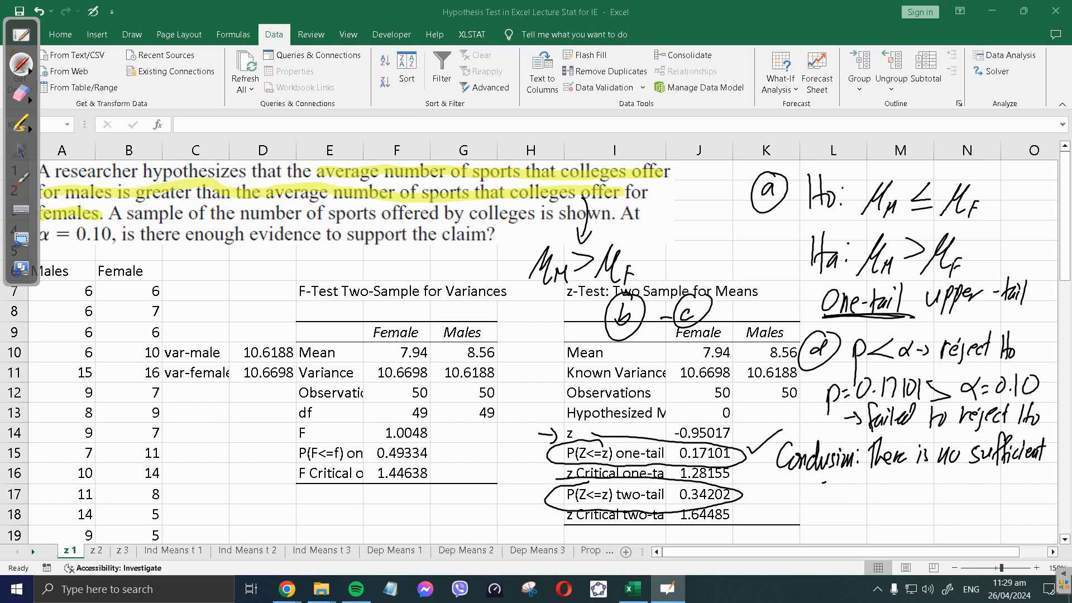
{"action": "mouse_move", "coordinate": [824, 482]}
{"action": "left_mouse_down"}
{"action": "mouse_move", "coordinate": [1017, 472]}
{"action": "mouse_move", "coordinate": [1016, 484]}
{"action": "left_mouse_up"}
{"action": "left_click_drag", "start_coordinate": [1026, 473], "coordinate": [1034, 481]}
{"action": "left_click", "coordinate": [1033, 488]}
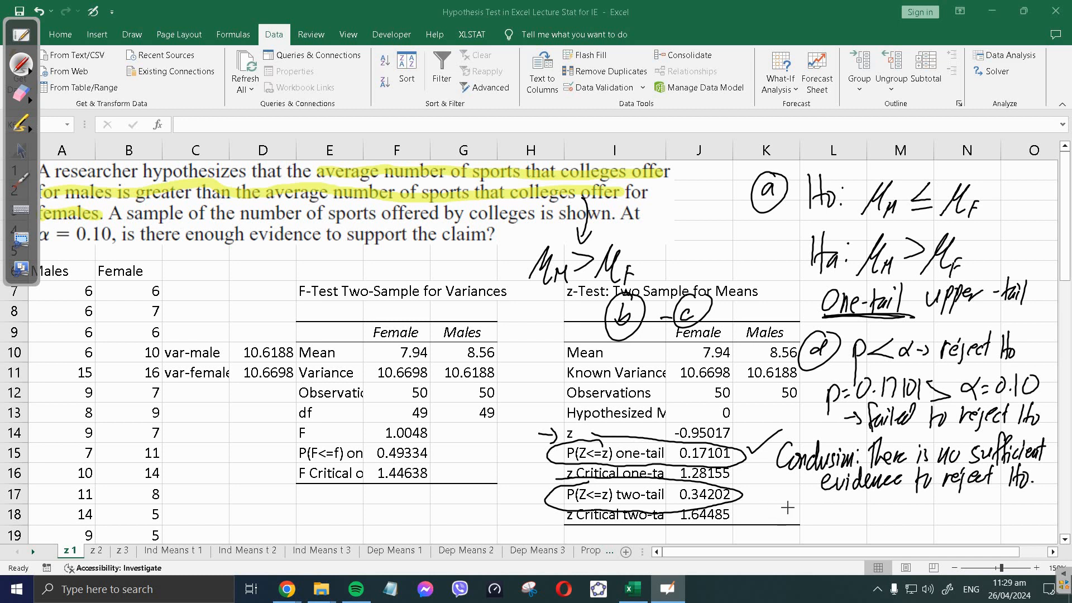
Handwrite "Thus, μM ≤ μF." below the conclusion
{"action": "left_click_drag", "start_coordinate": [789, 505], "coordinate": [811, 502]}
{"action": "left_click_drag", "start_coordinate": [797, 504], "coordinate": [795, 526]}
{"action": "mouse_move", "coordinate": [805, 501]}
{"action": "left_mouse_down"}
{"action": "mouse_move", "coordinate": [850, 535]}
{"action": "mouse_move", "coordinate": [875, 514]}
{"action": "mouse_move", "coordinate": [944, 534]}
{"action": "left_mouse_up"}
{"action": "mouse_move", "coordinate": [947, 509]}
{"action": "left_mouse_down"}
{"action": "mouse_move", "coordinate": [971, 518]}
{"action": "mouse_move", "coordinate": [966, 533]}
{"action": "mouse_move", "coordinate": [977, 523]}
{"action": "left_mouse_up"}
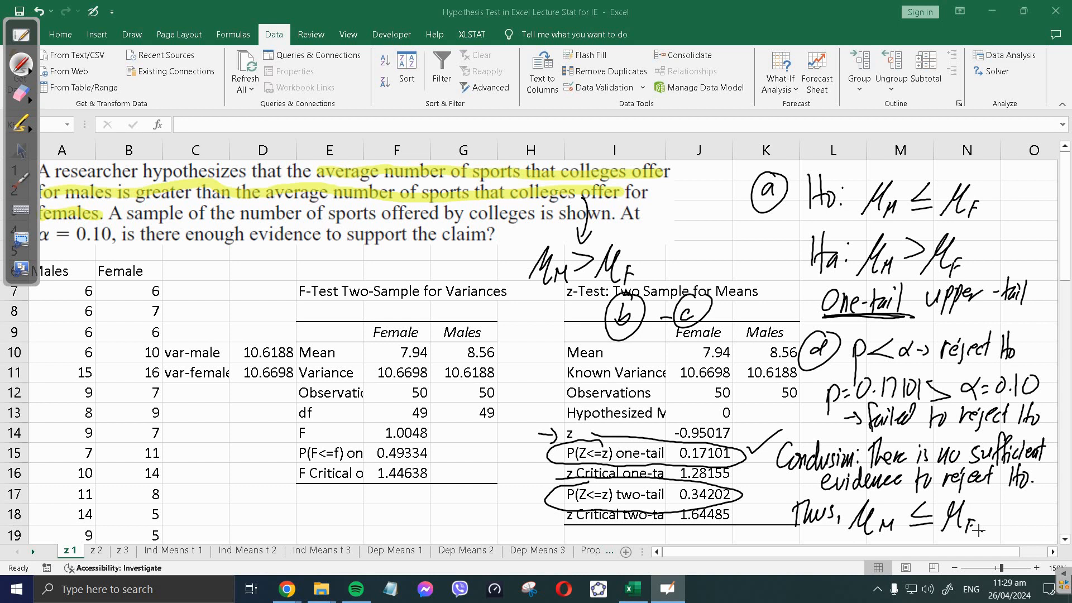
Switch to the z 2 worksheet and erase all ink annotations from the screen
{"action": "left_click", "coordinate": [21, 152]}
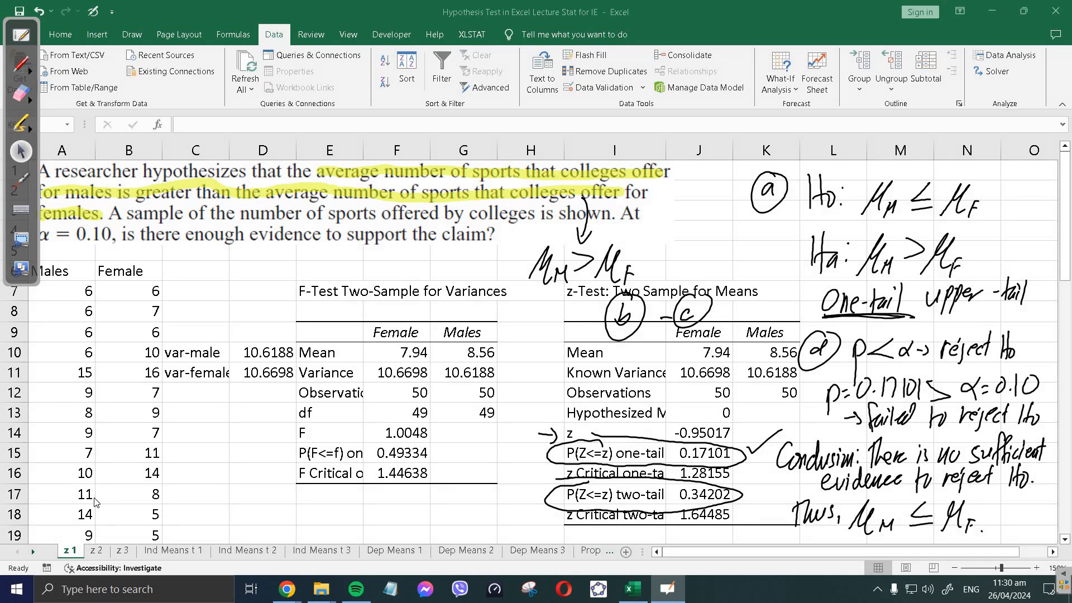
{"action": "left_click", "coordinate": [96, 551]}
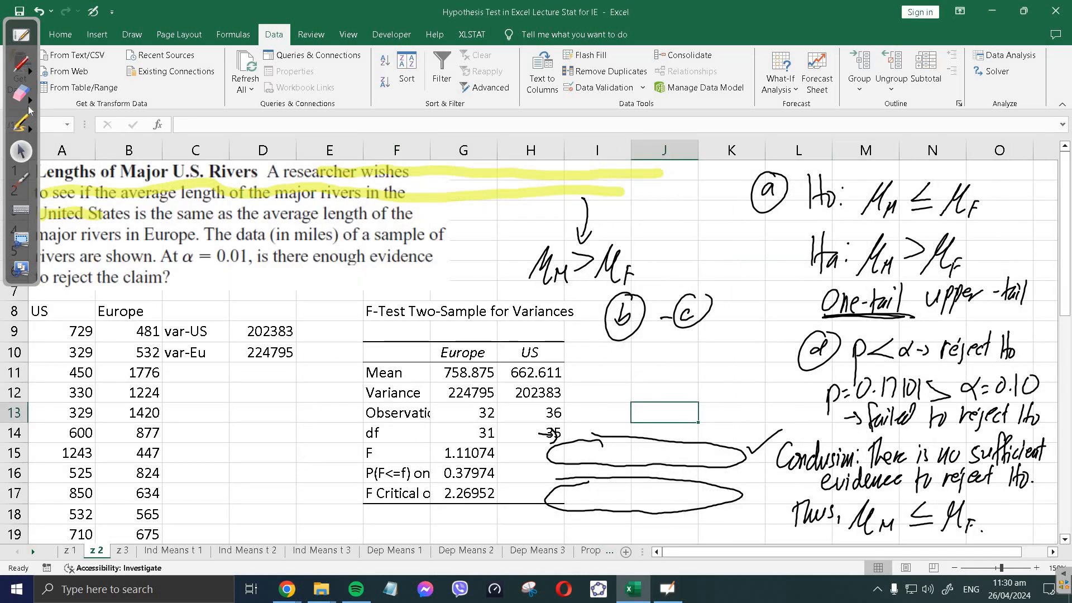
{"action": "left_click", "coordinate": [30, 103]}
{"action": "left_click", "coordinate": [131, 106]}
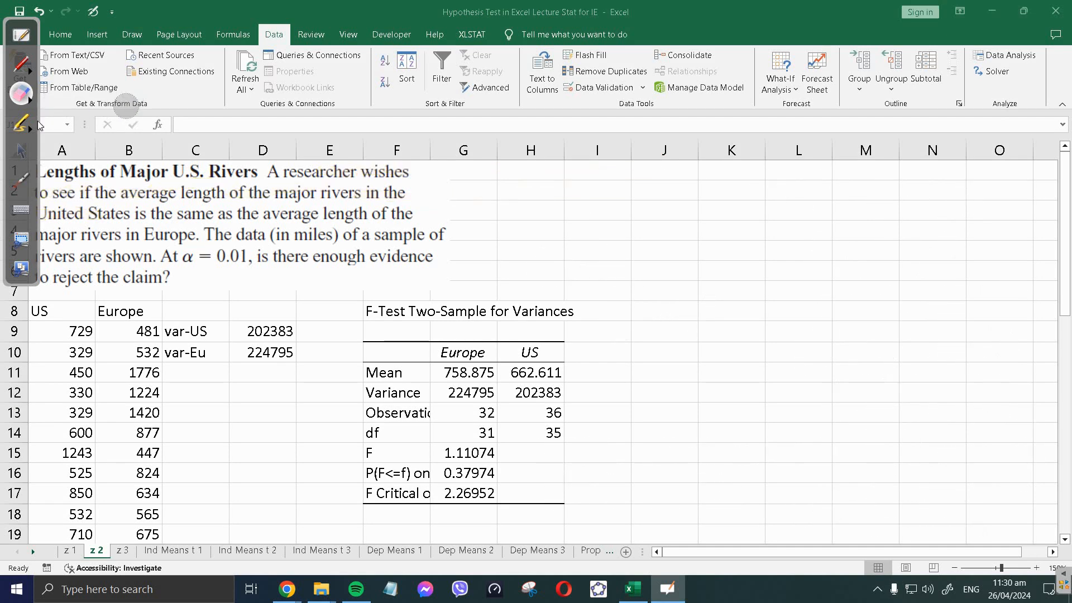
Start the z-Test: Two Sample for Means analysis for the river lengths data
{"action": "left_click", "coordinate": [23, 181]}
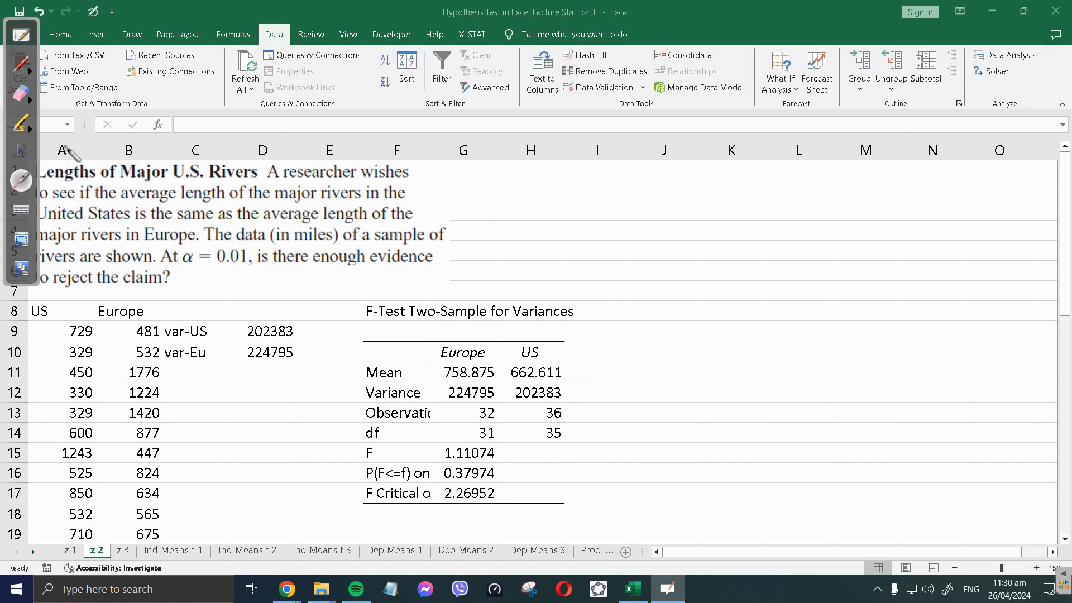
{"action": "left_click", "coordinate": [22, 152]}
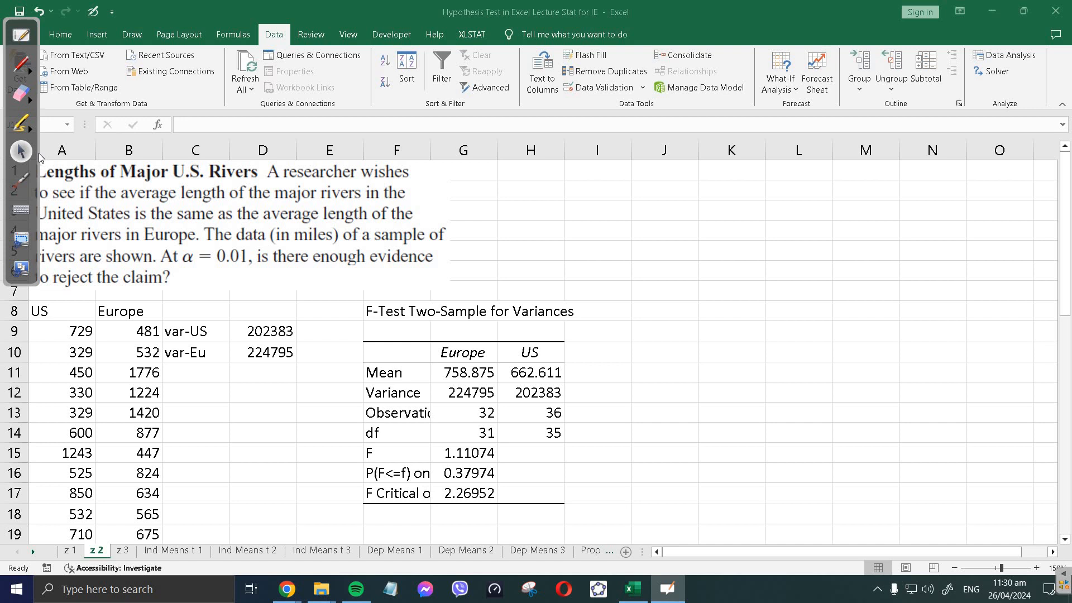
{"action": "left_click", "coordinate": [1011, 56]}
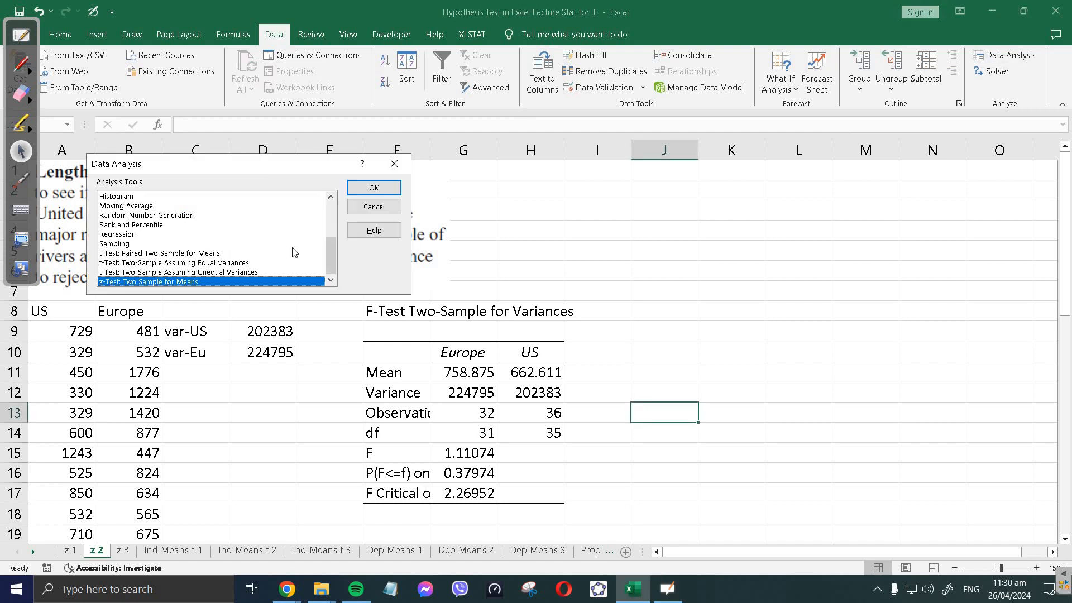
{"action": "left_click_drag", "start_coordinate": [234, 168], "coordinate": [527, 104]}
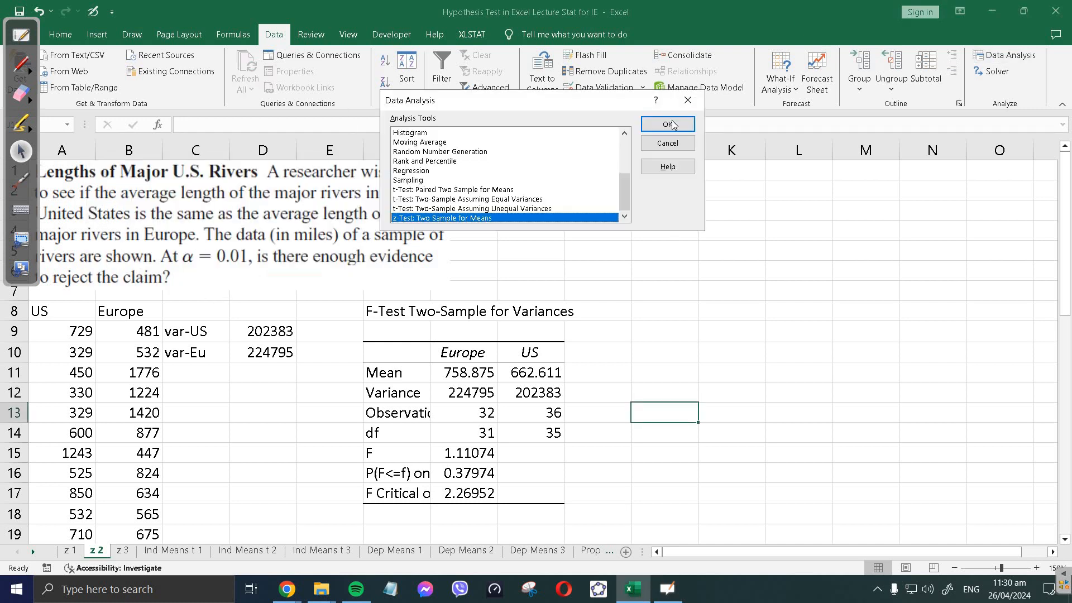
{"action": "left_click", "coordinate": [670, 125]}
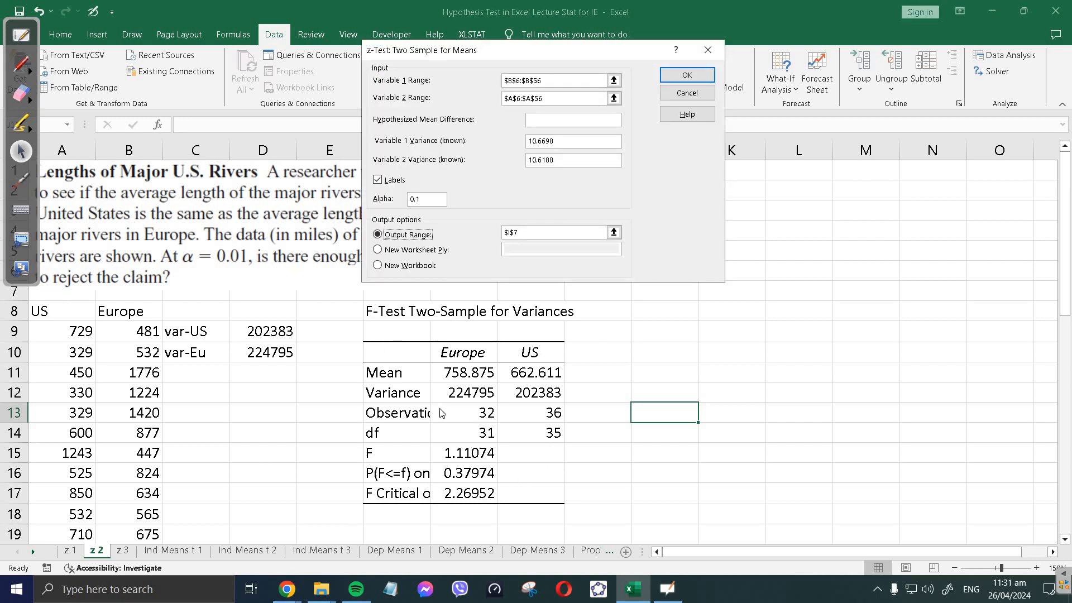
Set the z-test's Variable 1 range to the Europe data in $B$8:$B$40
{"action": "left_click", "coordinate": [616, 83]}
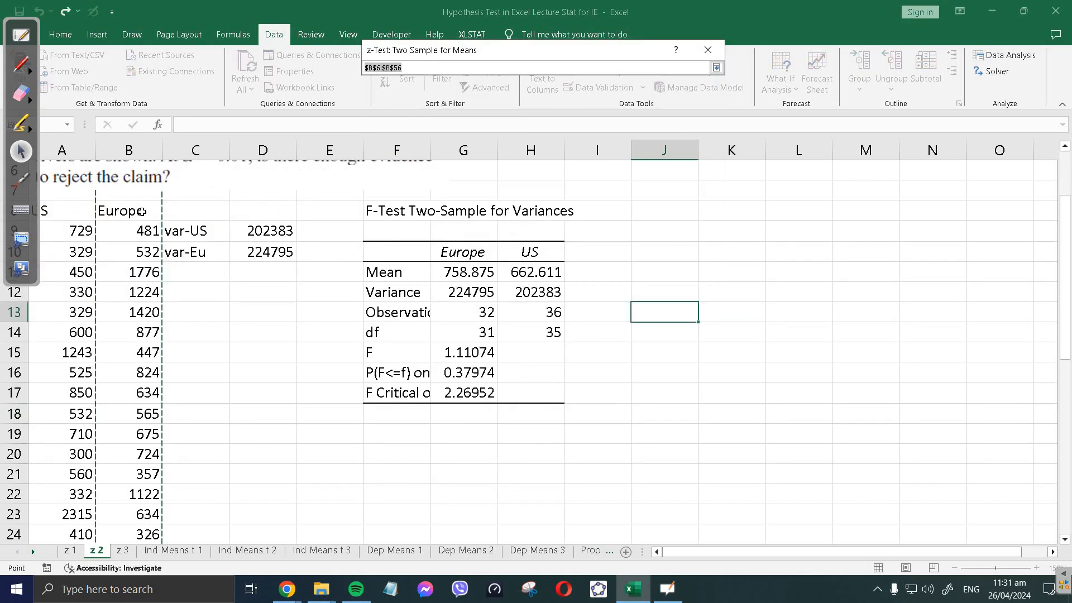
{"action": "left_click_drag", "start_coordinate": [143, 212], "coordinate": [140, 491]}
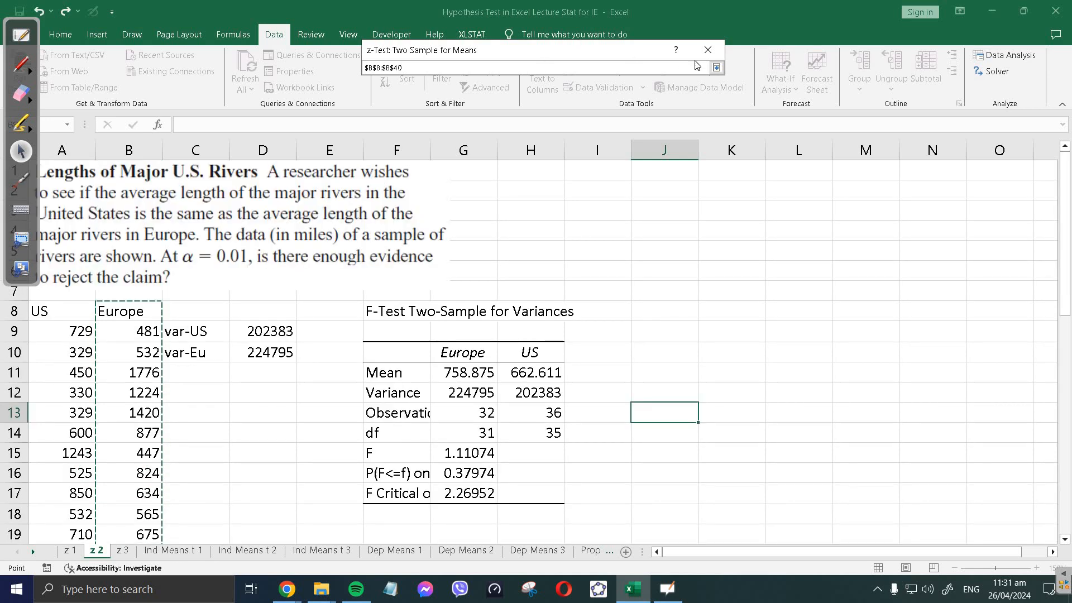
{"action": "left_click", "coordinate": [717, 68]}
Set the z-test's Variable 2 range to the US data in $A$8:$A$44
{"action": "left_click", "coordinate": [616, 101]}
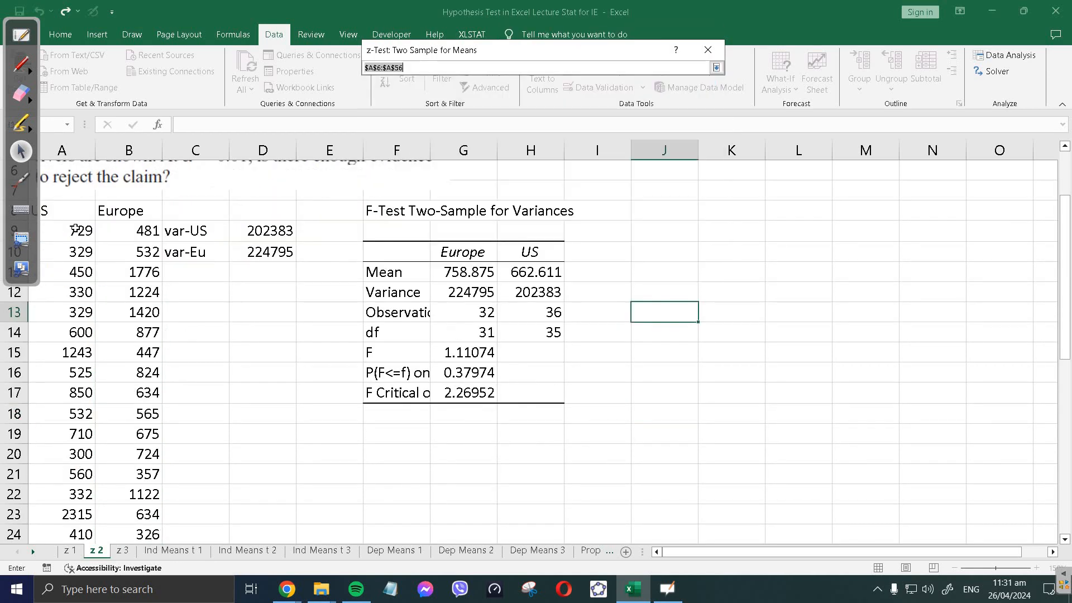
{"action": "left_click_drag", "start_coordinate": [79, 211], "coordinate": [78, 512]}
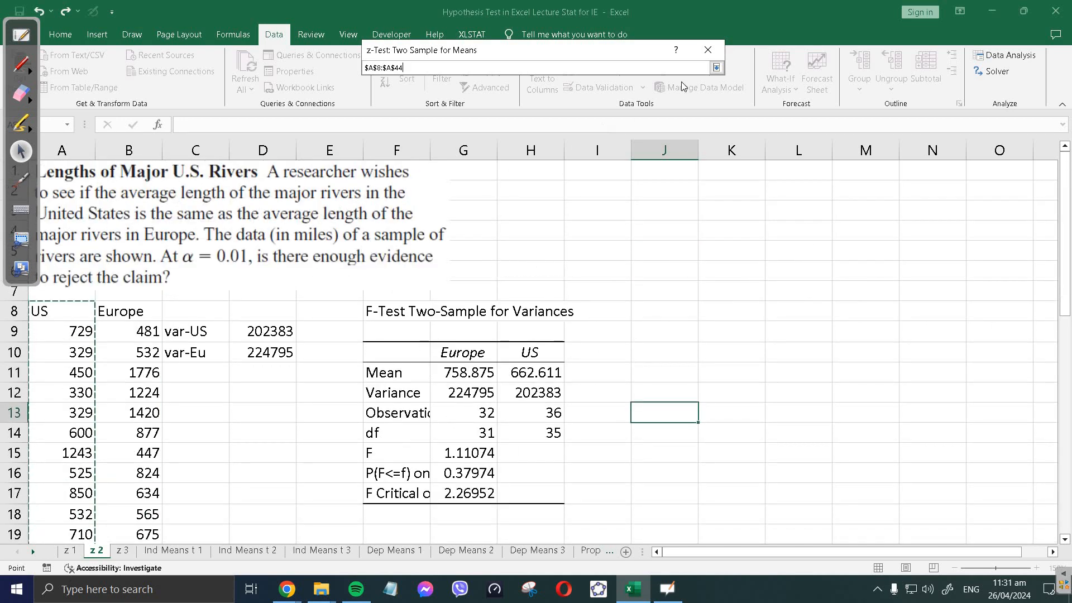
{"action": "left_click", "coordinate": [717, 67]}
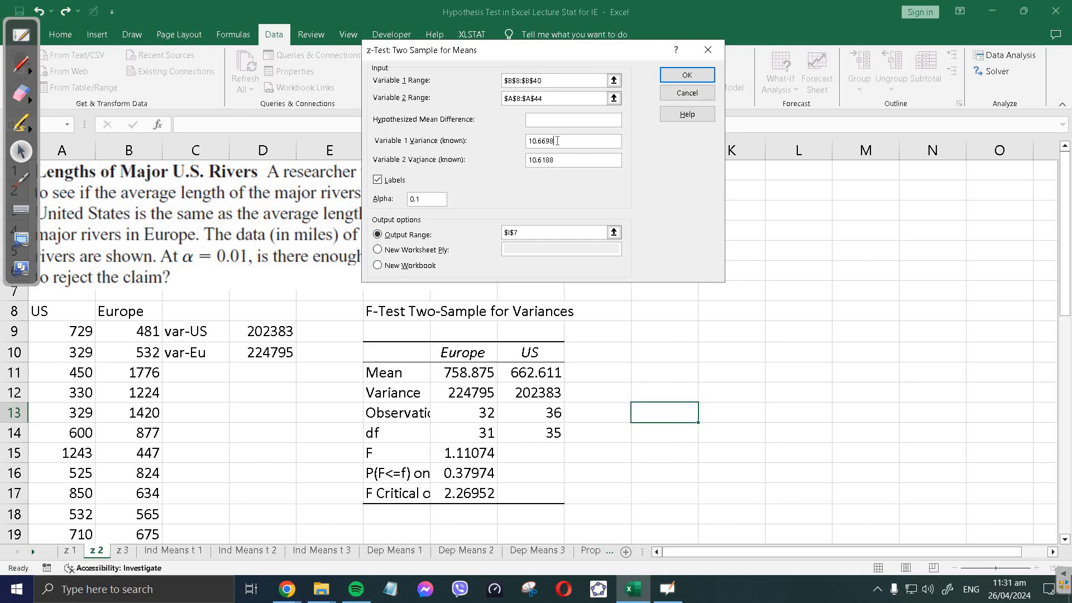
Set the z-test's known variances to 224795 for Variable 1 and 202383 for Variable 2, with alpha 0.01
{"action": "left_click_drag", "start_coordinate": [556, 141], "coordinate": [523, 149]}
{"action": "type", "text": "224795"}
{"action": "key", "text": "Tab"}
{"action": "type", "text": "202383"}
Set the z-test's output range to $I$1, run the analysis and deselect the result table
{"action": "left_click", "coordinate": [613, 233]}
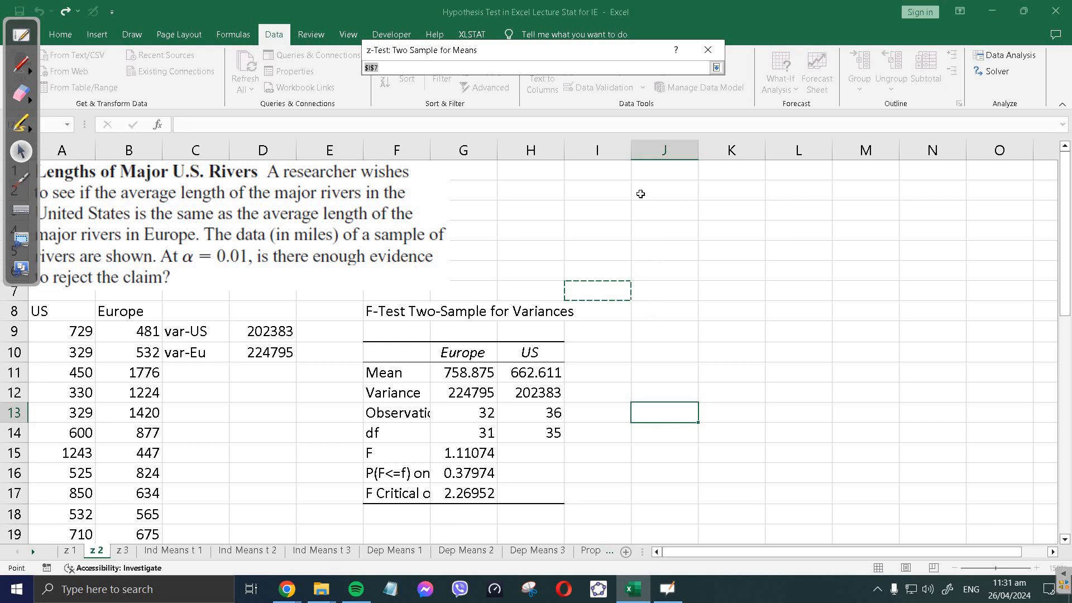
{"action": "left_click", "coordinate": [601, 170]}
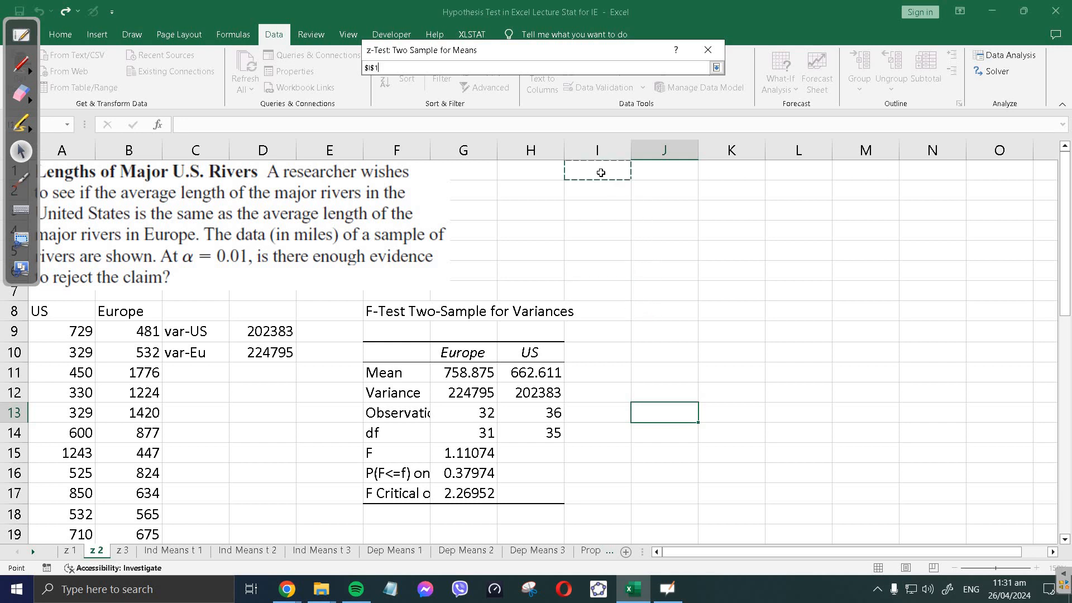
{"action": "left_click", "coordinate": [716, 67]}
{"action": "left_click", "coordinate": [688, 76]}
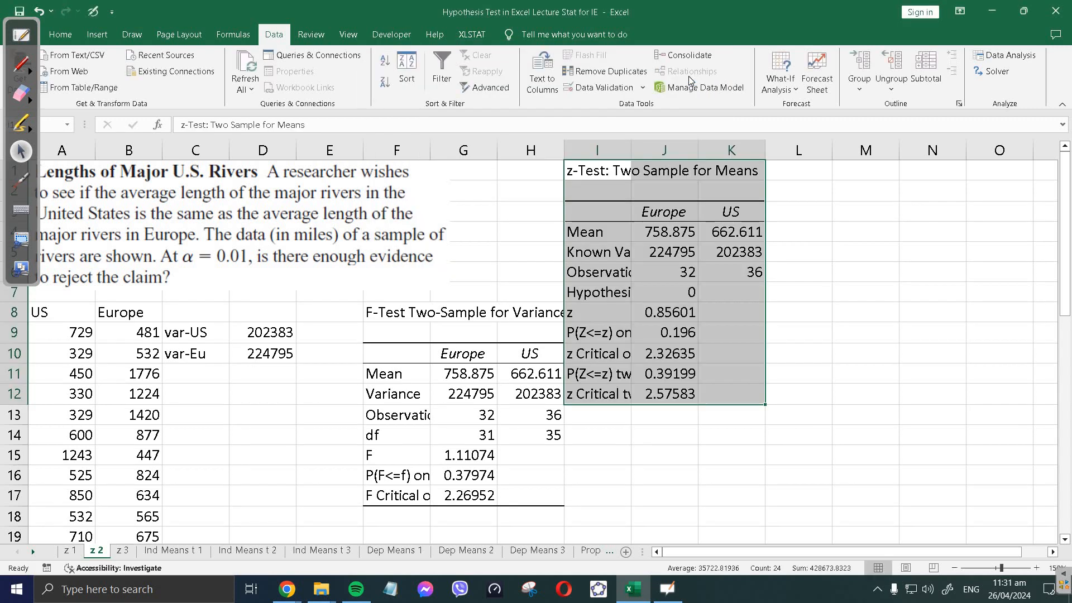
{"action": "left_click", "coordinate": [477, 246]}
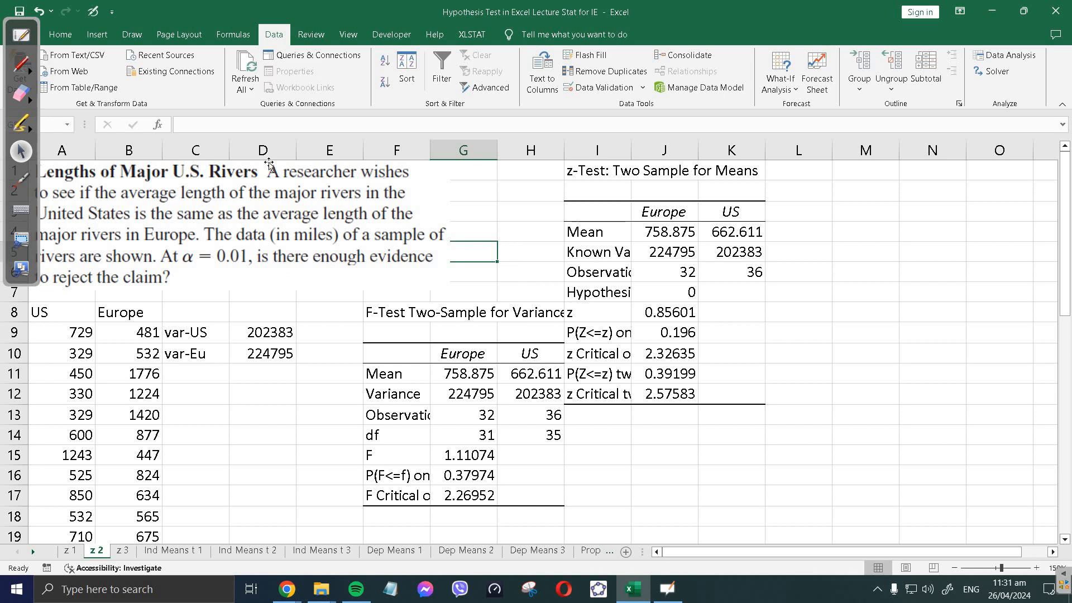
Handwrite a circled "a" with the labels "Ho:" and "Ha:" in blue ink beside the z-test table
{"action": "left_click", "coordinate": [21, 65]}
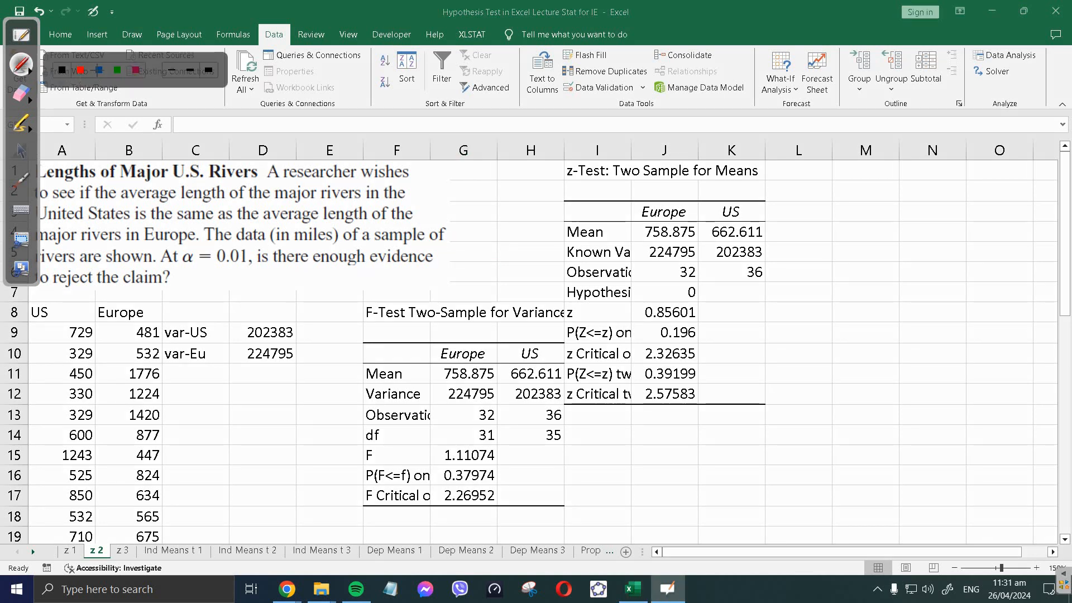
{"action": "left_click", "coordinate": [98, 70]}
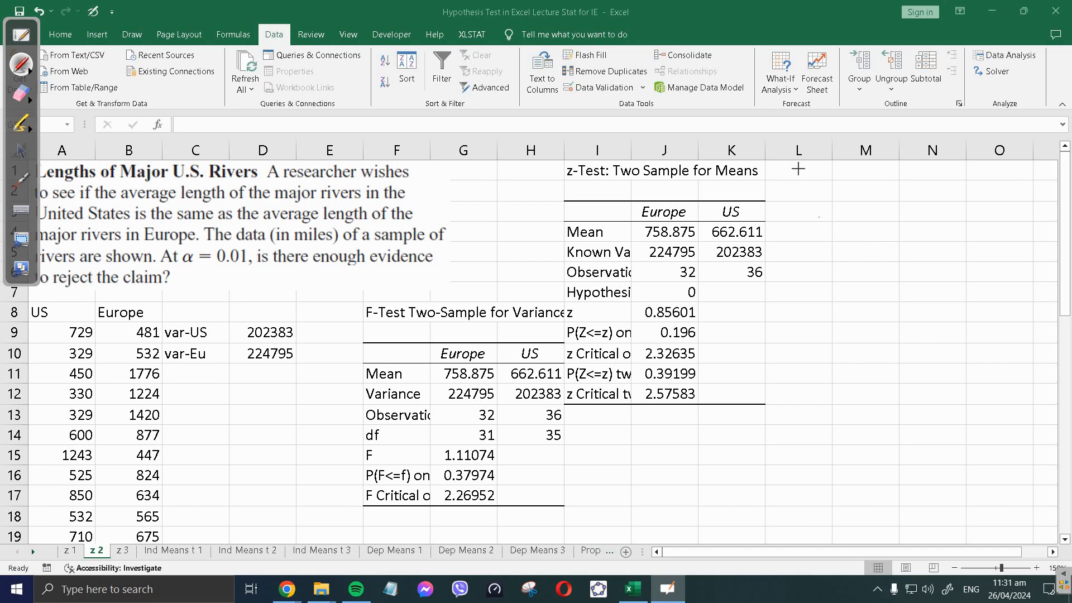
{"action": "mouse_move", "coordinate": [804, 181]}
{"action": "left_mouse_down"}
{"action": "mouse_move", "coordinate": [800, 195]}
{"action": "mouse_move", "coordinate": [805, 168]}
{"action": "mouse_move", "coordinate": [823, 211]}
{"action": "mouse_move", "coordinate": [848, 205]}
{"action": "mouse_move", "coordinate": [821, 260]}
{"action": "left_mouse_up"}
{"action": "mouse_move", "coordinate": [832, 225]}
{"action": "left_mouse_down"}
{"action": "mouse_move", "coordinate": [834, 257]}
{"action": "mouse_move", "coordinate": [846, 255]}
{"action": "left_mouse_up"}
{"action": "left_click_drag", "start_coordinate": [852, 236], "coordinate": [852, 236]}
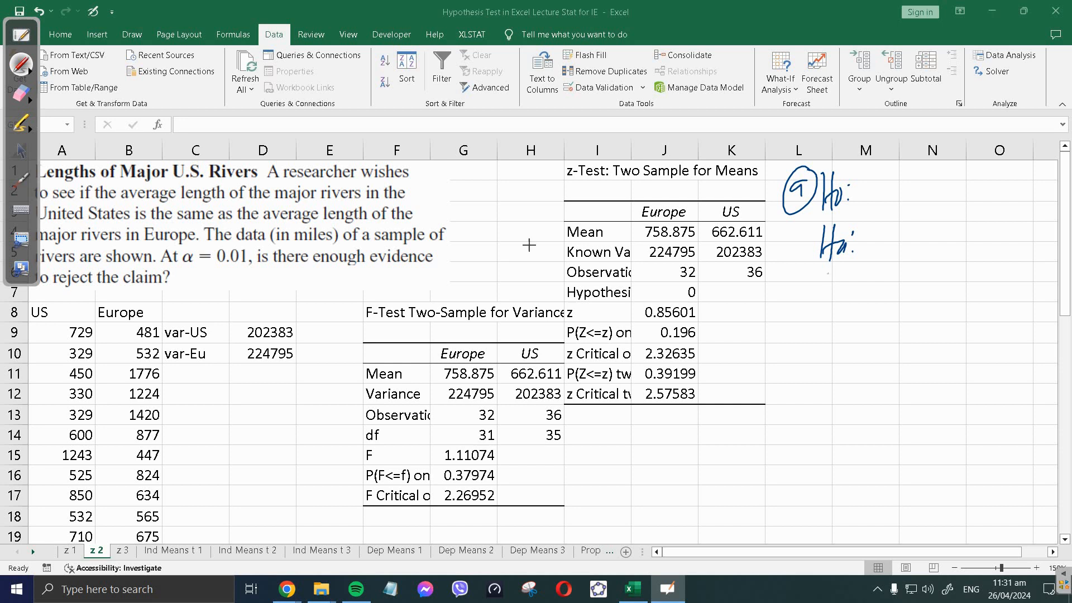
Highlight in blue the problem's claim, from "average length of the major rivers in the United States" to "major rivers in Europe"
{"action": "left_click", "coordinate": [22, 124]}
{"action": "left_click", "coordinate": [30, 128]}
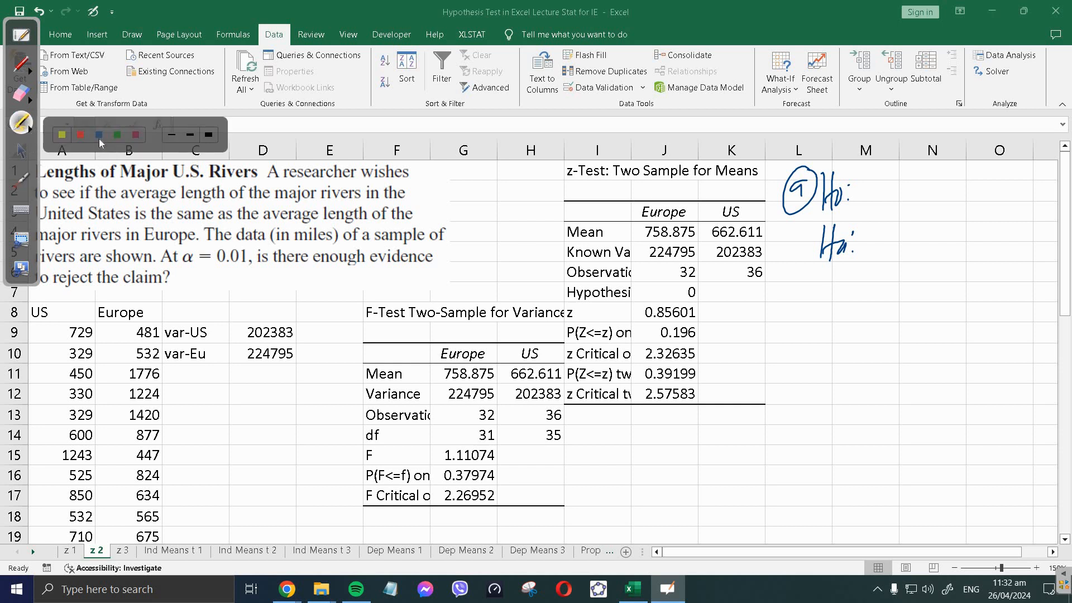
{"action": "left_click", "coordinate": [99, 138]}
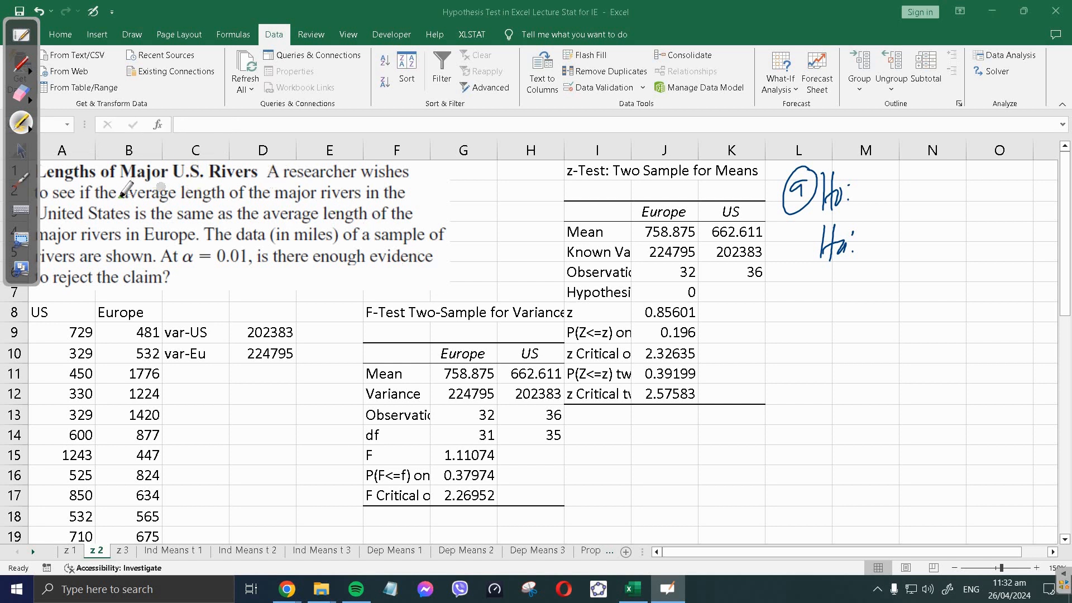
{"action": "left_click_drag", "start_coordinate": [119, 194], "coordinate": [406, 193]}
{"action": "left_click_drag", "start_coordinate": [42, 215], "coordinate": [417, 213]}
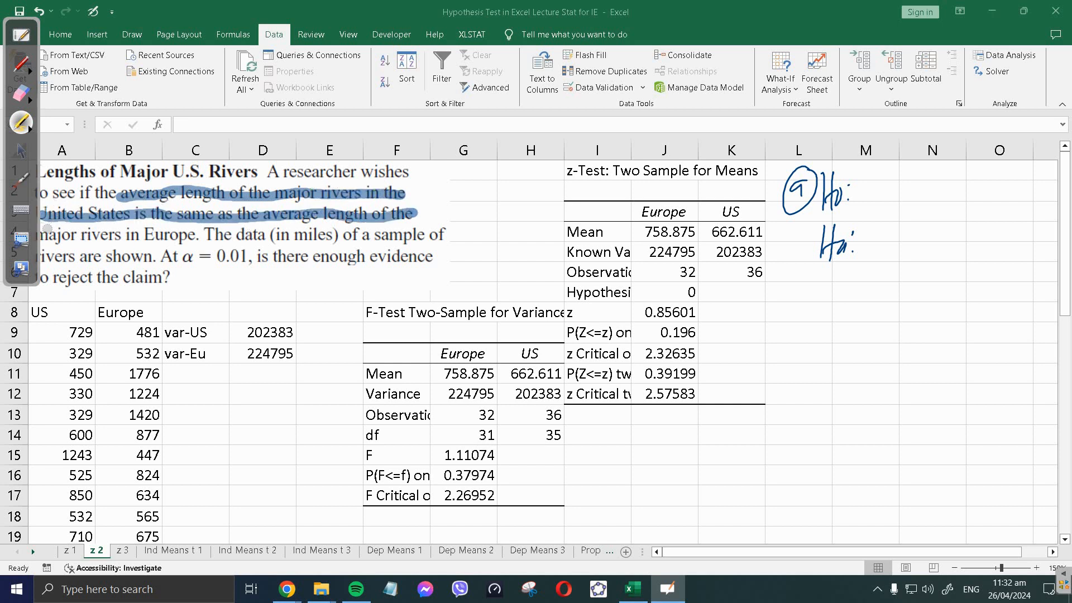
{"action": "left_click_drag", "start_coordinate": [42, 237], "coordinate": [198, 237]}
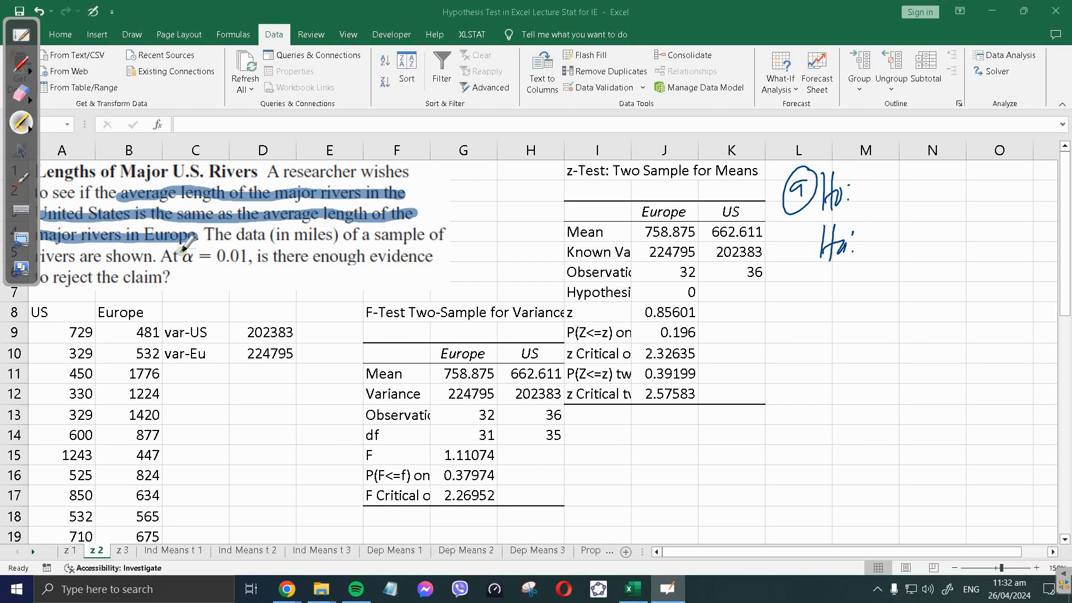
Handwrite the claim μUS = μE beside the problem text and shorten its first subscript to U
{"action": "left_click", "coordinate": [25, 61]}
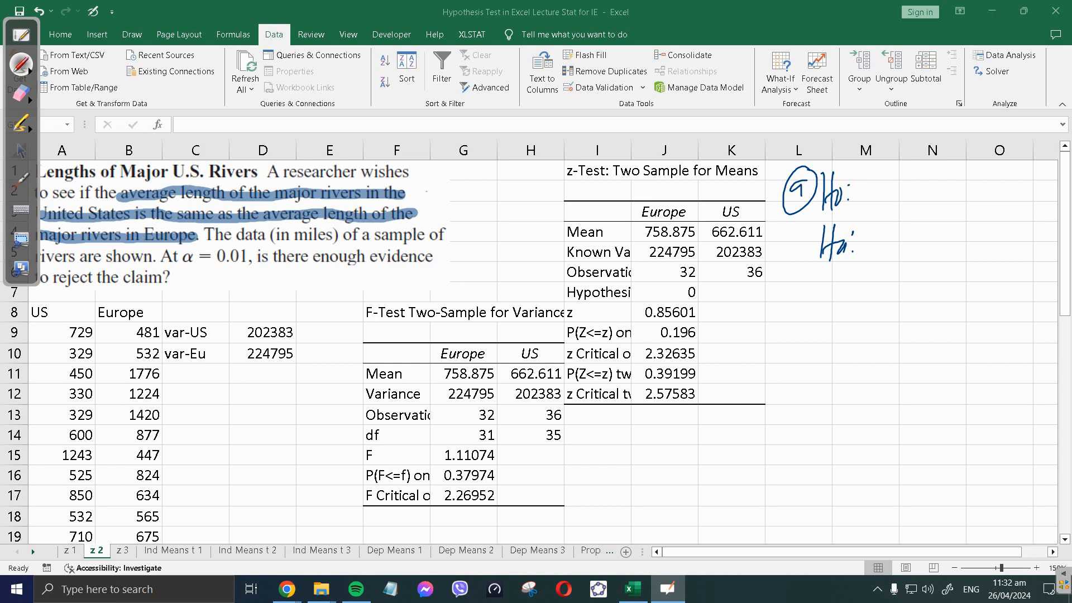
{"action": "mouse_move", "coordinate": [420, 207]}
{"action": "left_mouse_down"}
{"action": "mouse_move", "coordinate": [431, 182]}
{"action": "mouse_move", "coordinate": [452, 206]}
{"action": "mouse_move", "coordinate": [474, 189]}
{"action": "left_mouse_up"}
{"action": "mouse_move", "coordinate": [466, 199]}
{"action": "left_mouse_down"}
{"action": "mouse_move", "coordinate": [498, 203]}
{"action": "mouse_move", "coordinate": [502, 218]}
{"action": "left_mouse_up"}
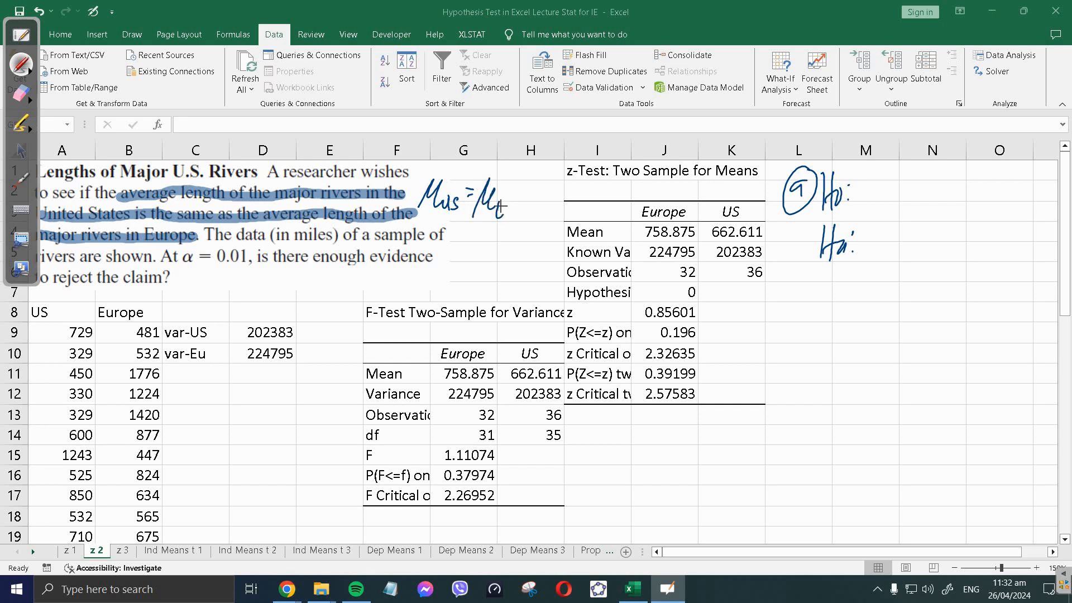
{"action": "left_click", "coordinate": [20, 93]}
{"action": "left_click", "coordinate": [29, 98]}
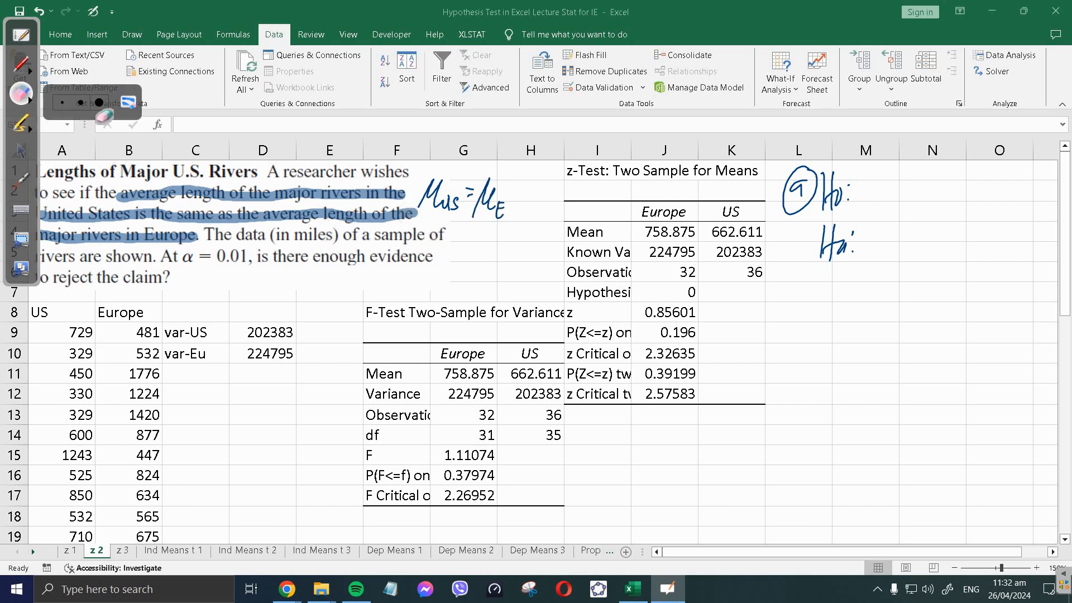
{"action": "left_click", "coordinate": [99, 107]}
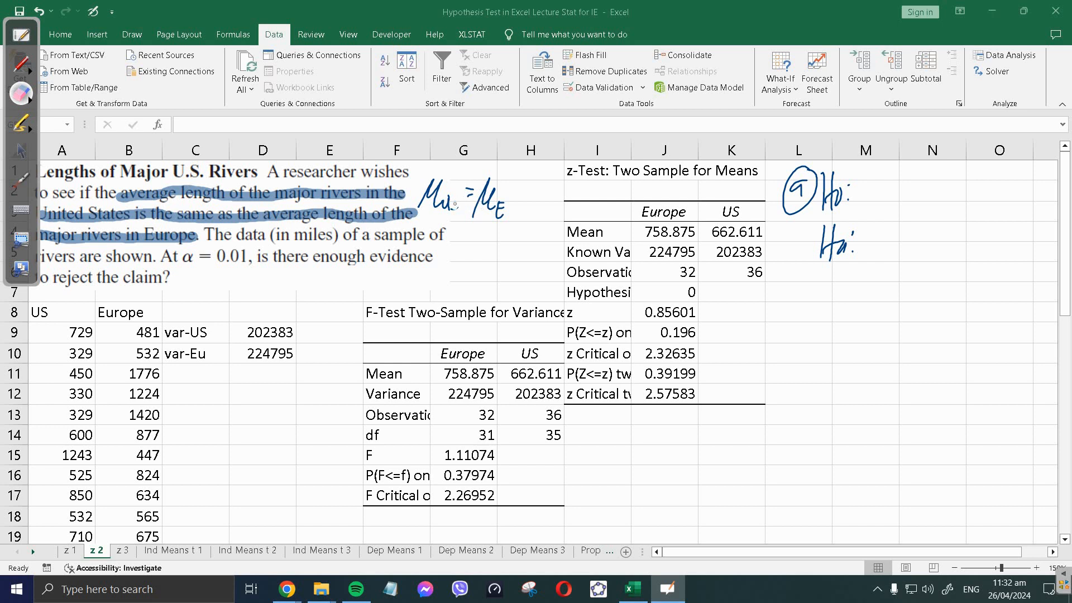
Complete the handwritten hypotheses with μU = μE for Ho and μU ≠ μE for Ha
{"action": "left_click", "coordinate": [21, 64]}
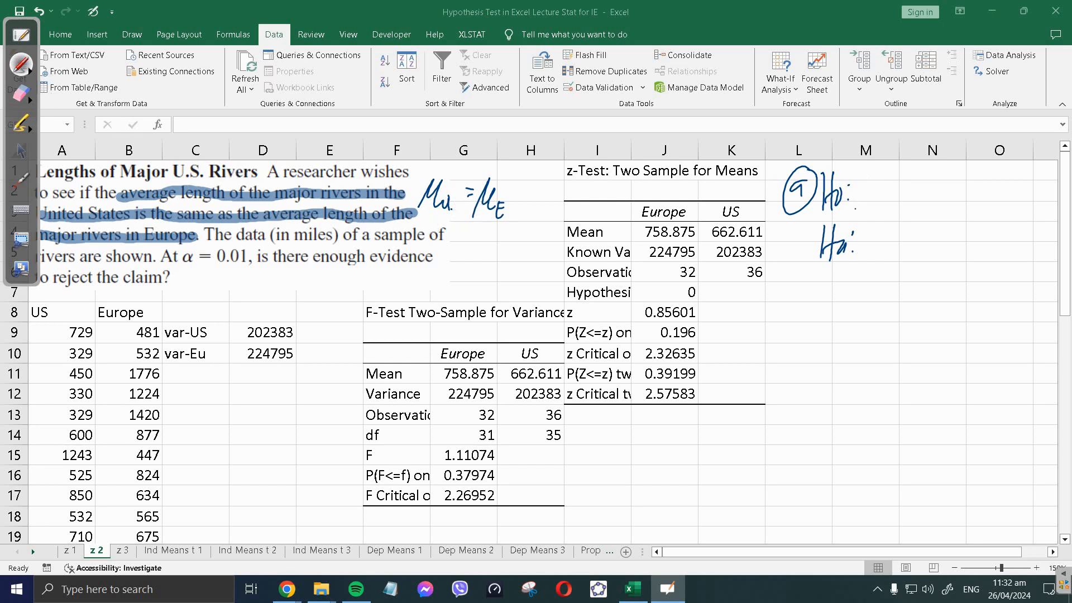
{"action": "left_click_drag", "start_coordinate": [856, 213], "coordinate": [915, 194]}
{"action": "left_click_drag", "start_coordinate": [907, 200], "coordinate": [916, 198]}
{"action": "mouse_move", "coordinate": [918, 218]}
{"action": "left_mouse_down"}
{"action": "mouse_move", "coordinate": [927, 186]}
{"action": "mouse_move", "coordinate": [952, 218]}
{"action": "left_mouse_up"}
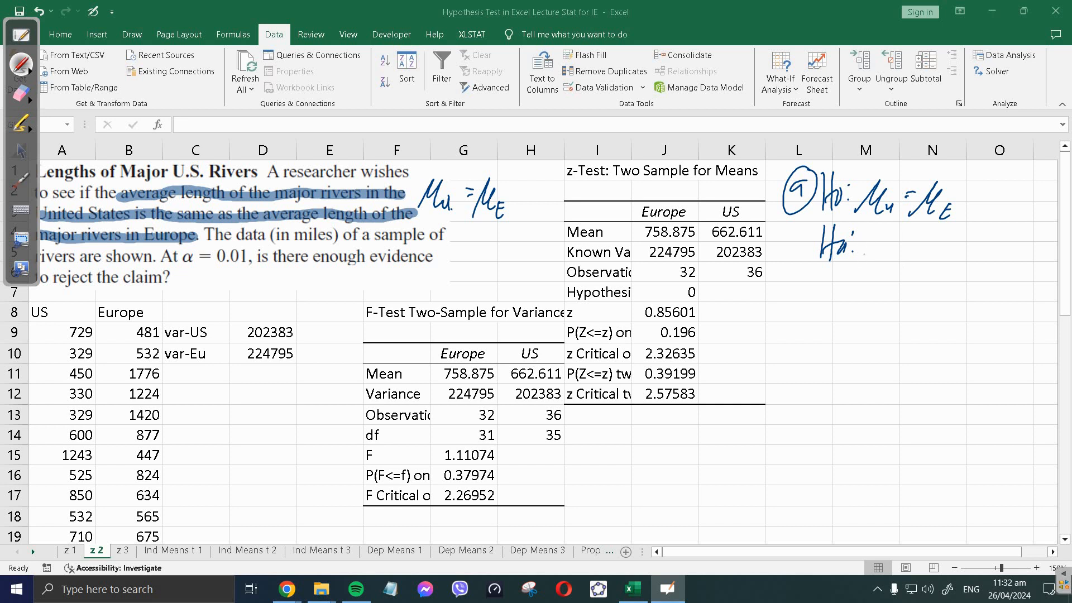
{"action": "mouse_move", "coordinate": [855, 267]}
{"action": "left_mouse_down"}
{"action": "mouse_move", "coordinate": [874, 250]}
{"action": "mouse_move", "coordinate": [894, 273]}
{"action": "mouse_move", "coordinate": [919, 251]}
{"action": "left_mouse_up"}
{"action": "mouse_move", "coordinate": [907, 260]}
{"action": "left_mouse_down"}
{"action": "mouse_move", "coordinate": [919, 259]}
{"action": "mouse_move", "coordinate": [903, 277]}
{"action": "mouse_move", "coordinate": [939, 239]}
{"action": "left_mouse_up"}
{"action": "left_click_drag", "start_coordinate": [939, 239], "coordinate": [957, 269]}
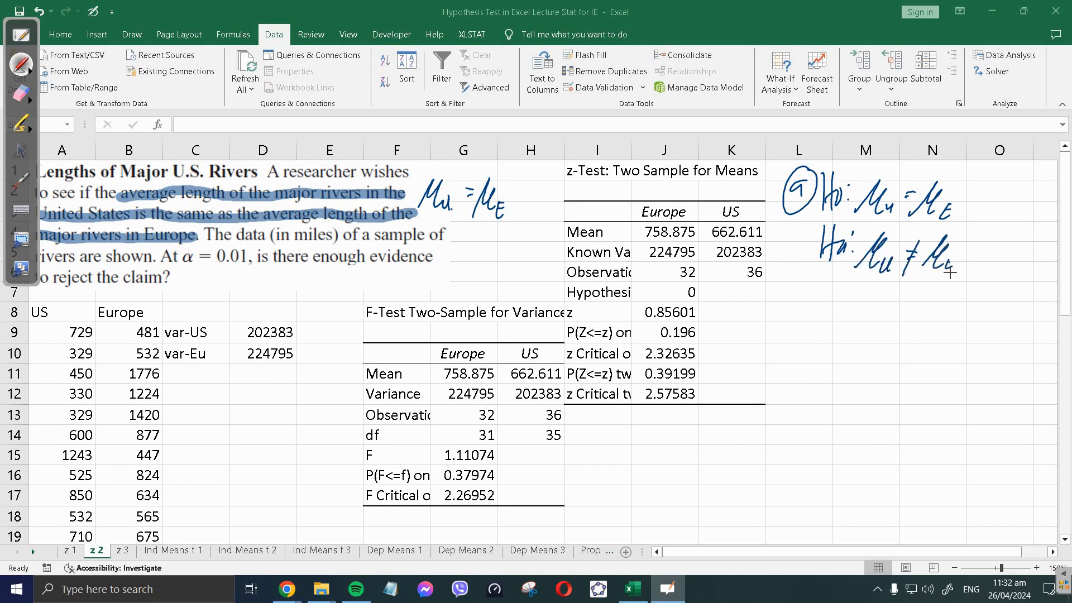
Handwrite "Two-tail test" below the alternative hypothesis
{"action": "left_click_drag", "start_coordinate": [830, 275], "coordinate": [829, 303]}
{"action": "mouse_move", "coordinate": [820, 281]}
{"action": "left_mouse_down"}
{"action": "mouse_move", "coordinate": [861, 279]}
{"action": "mouse_move", "coordinate": [885, 303]}
{"action": "left_mouse_up"}
{"action": "left_click_drag", "start_coordinate": [909, 284], "coordinate": [909, 296]}
{"action": "mouse_move", "coordinate": [921, 273]}
{"action": "left_mouse_down"}
{"action": "mouse_move", "coordinate": [918, 302]}
{"action": "mouse_move", "coordinate": [953, 297]}
{"action": "left_mouse_up"}
{"action": "left_click_drag", "start_coordinate": [964, 276], "coordinate": [961, 296]}
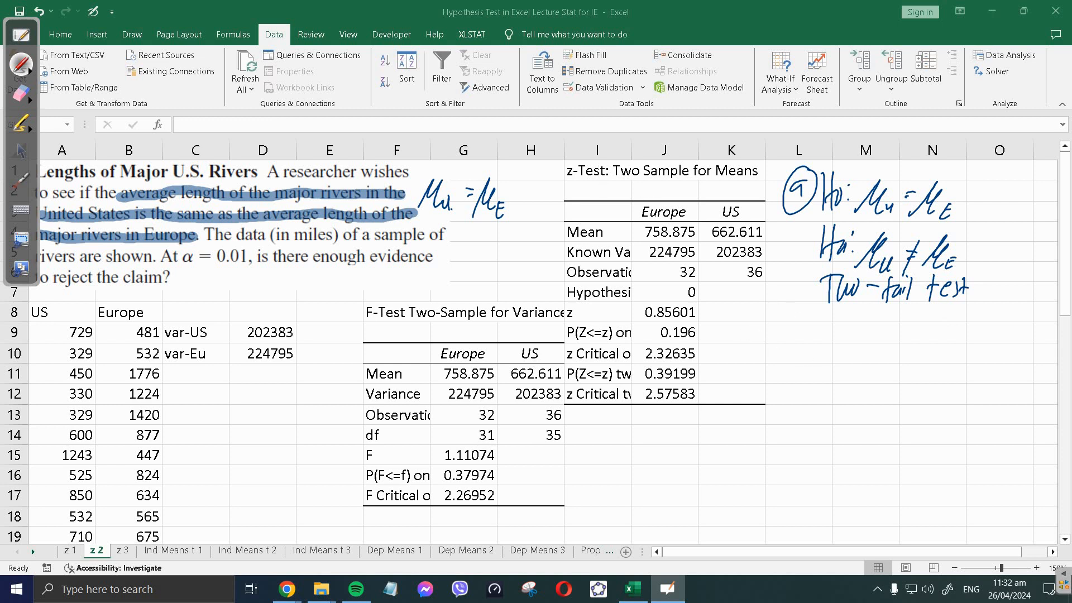
Label the z-test output table with a handwritten circled "b" to circled "c"
{"action": "left_click_drag", "start_coordinate": [602, 177], "coordinate": [608, 194]}
{"action": "mouse_move", "coordinate": [612, 172]}
{"action": "left_mouse_down"}
{"action": "mouse_move", "coordinate": [600, 208]}
{"action": "mouse_move", "coordinate": [643, 187]}
{"action": "left_mouse_up"}
{"action": "left_click_drag", "start_coordinate": [670, 181], "coordinate": [649, 206]}
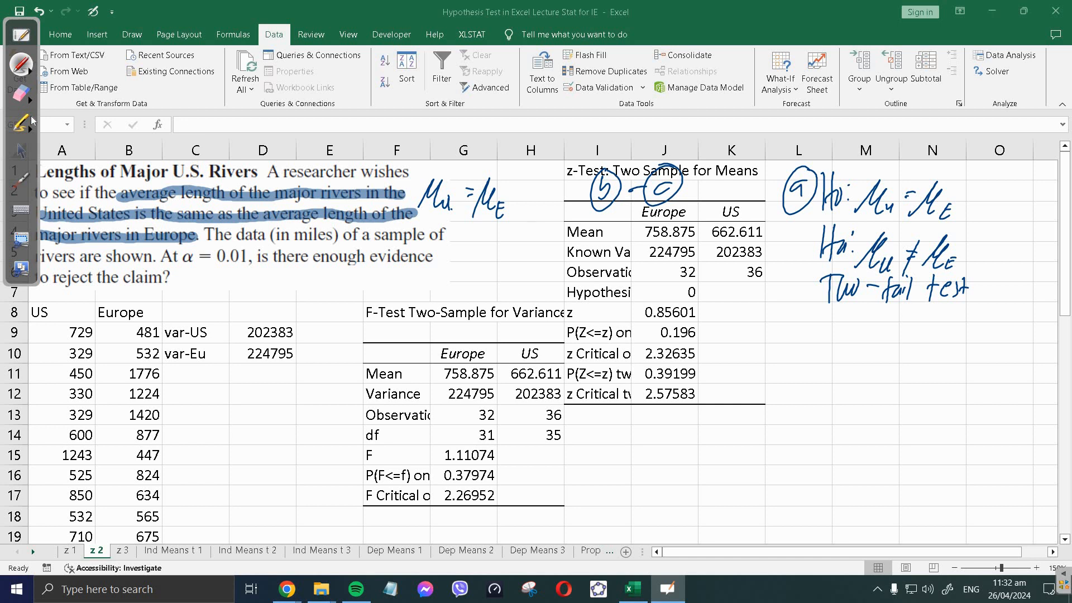
Widen column I enough to read the one-tail and two-tail row labels of the z-test table
{"action": "left_click", "coordinate": [22, 151]}
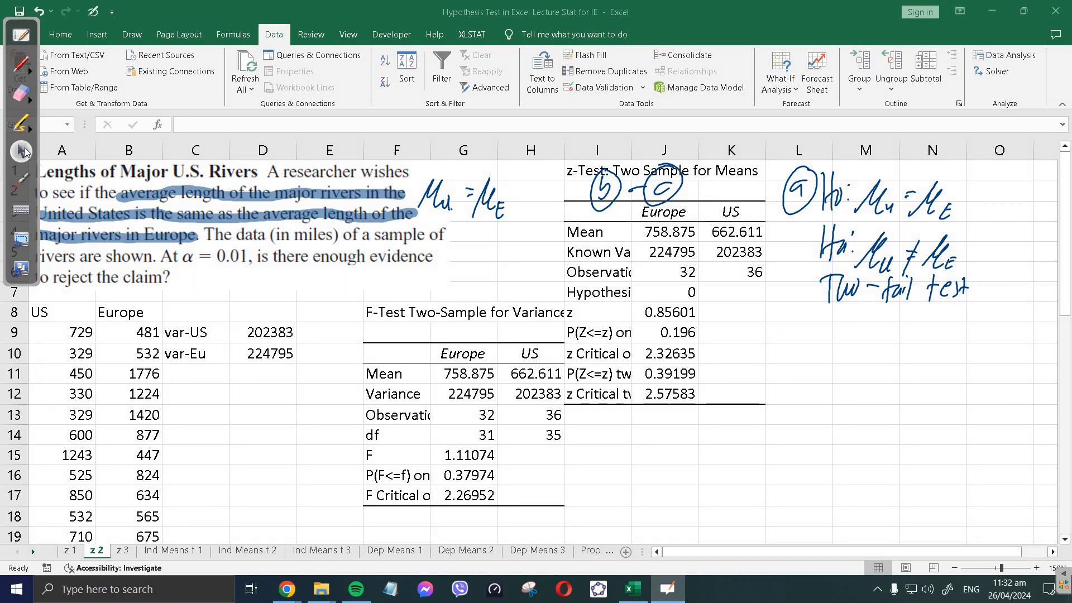
{"action": "double_click", "coordinate": [632, 150]}
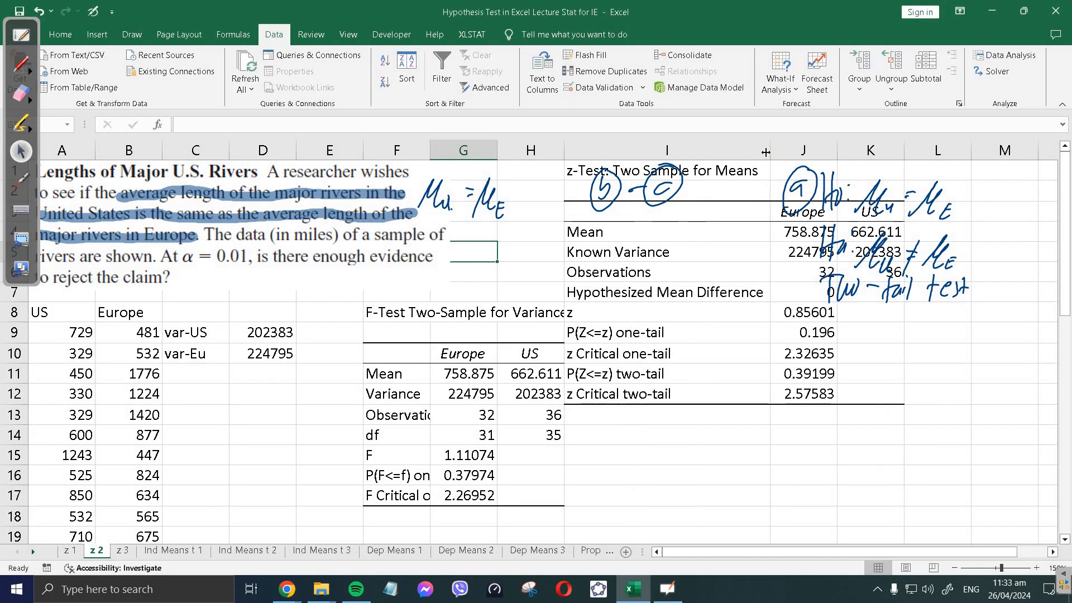
{"action": "left_click_drag", "start_coordinate": [763, 152], "coordinate": [759, 151]}
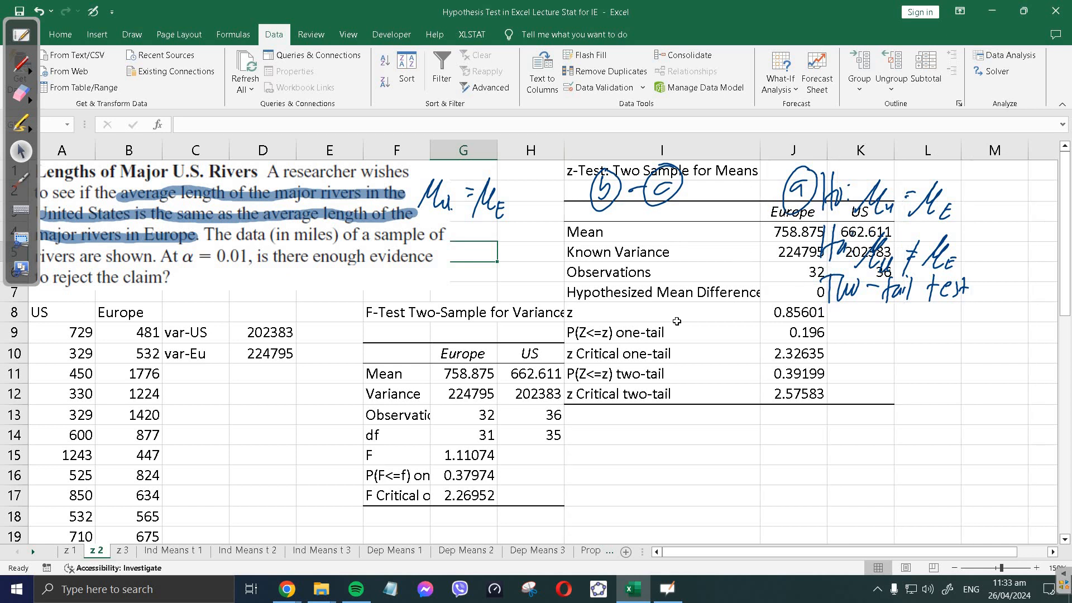
{"action": "left_click_drag", "start_coordinate": [759, 149], "coordinate": [771, 149]}
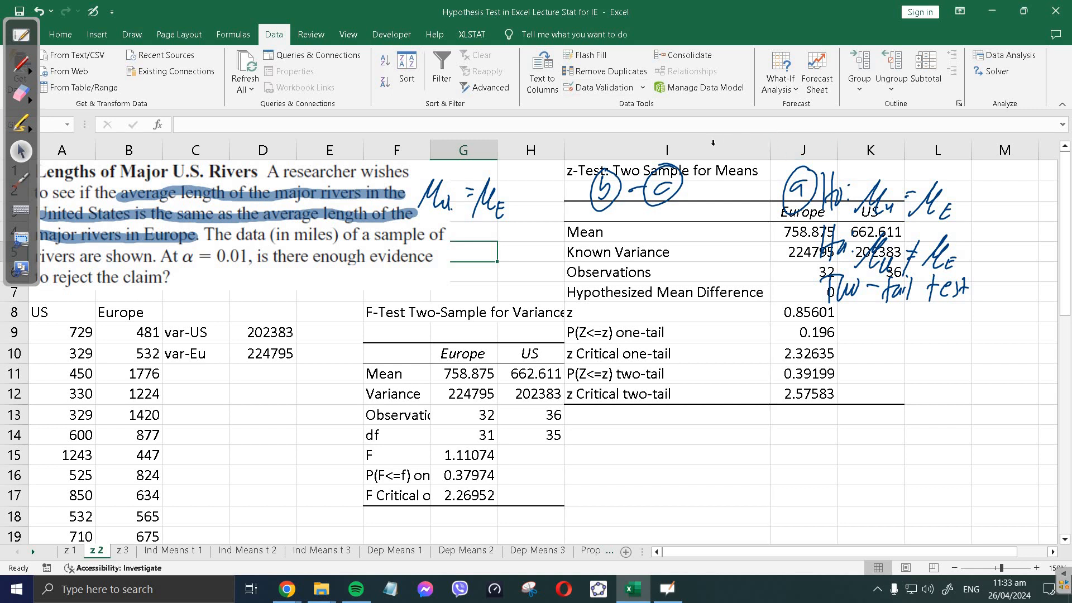
{"action": "left_click_drag", "start_coordinate": [771, 149], "coordinate": [702, 148]}
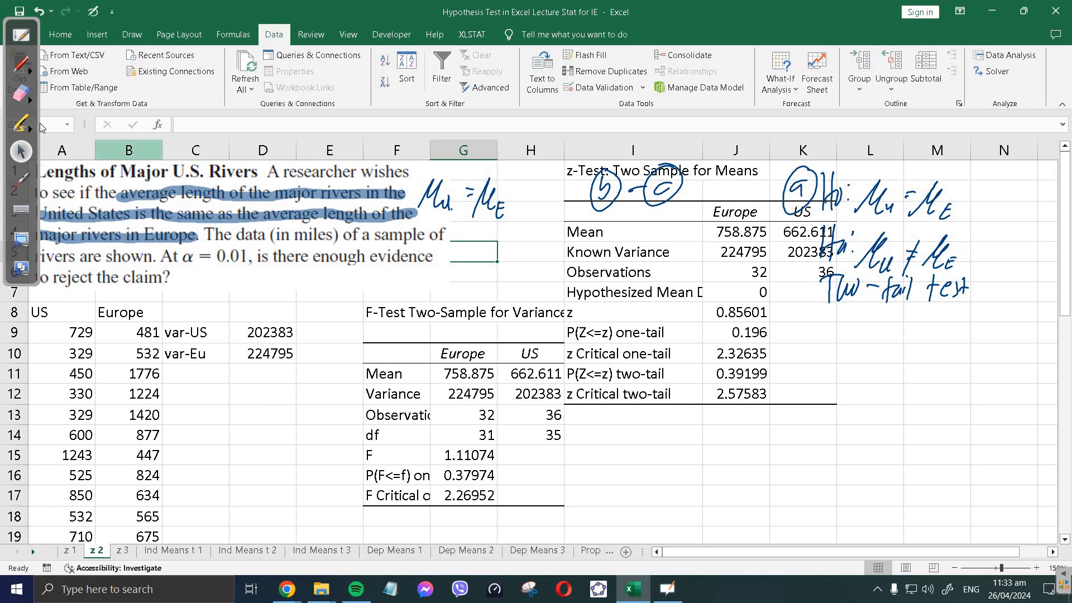
Circle the P(Z<=z) two-tail row and handwrite decision "d": "p = 0.39199 > α = 0.01, failed to reject Ho."
{"action": "left_click", "coordinate": [20, 64]}
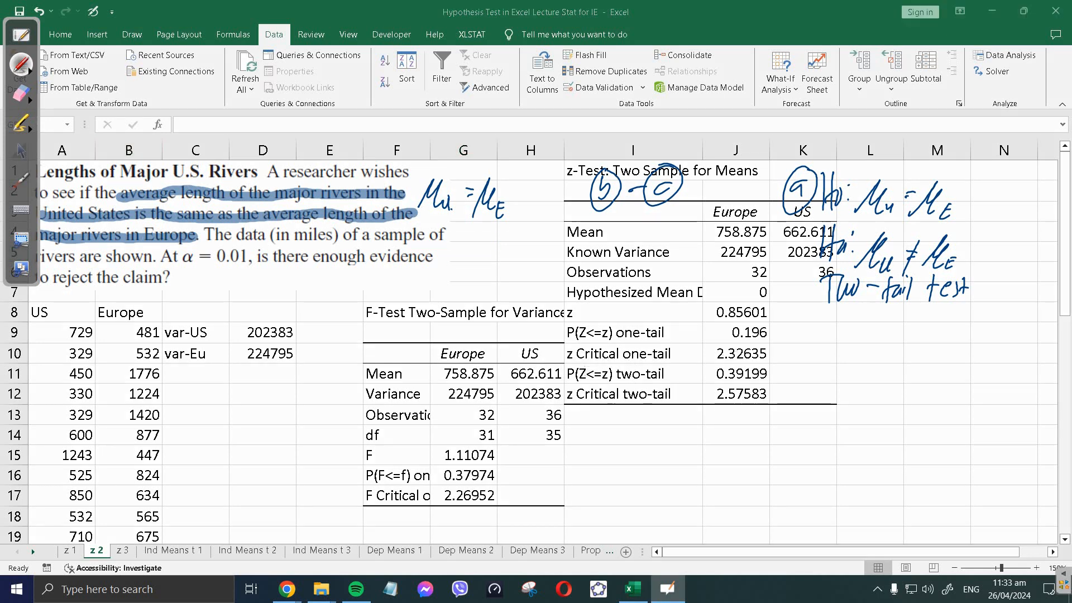
{"action": "mouse_move", "coordinate": [575, 363]}
{"action": "left_mouse_down"}
{"action": "mouse_move", "coordinate": [701, 384]}
{"action": "mouse_move", "coordinate": [772, 374]}
{"action": "mouse_move", "coordinate": [592, 359]}
{"action": "left_mouse_up"}
{"action": "mouse_move", "coordinate": [815, 323]}
{"action": "left_mouse_down"}
{"action": "mouse_move", "coordinate": [817, 338]}
{"action": "mouse_move", "coordinate": [828, 311]}
{"action": "mouse_move", "coordinate": [819, 370]}
{"action": "mouse_move", "coordinate": [906, 342]}
{"action": "mouse_move", "coordinate": [910, 353]}
{"action": "left_mouse_up"}
{"action": "mouse_move", "coordinate": [932, 332]}
{"action": "left_mouse_down"}
{"action": "mouse_move", "coordinate": [925, 355]}
{"action": "mouse_move", "coordinate": [996, 351]}
{"action": "left_mouse_up"}
{"action": "mouse_move", "coordinate": [1005, 340]}
{"action": "left_mouse_down"}
{"action": "mouse_move", "coordinate": [1002, 356]}
{"action": "mouse_move", "coordinate": [1031, 356]}
{"action": "left_mouse_up"}
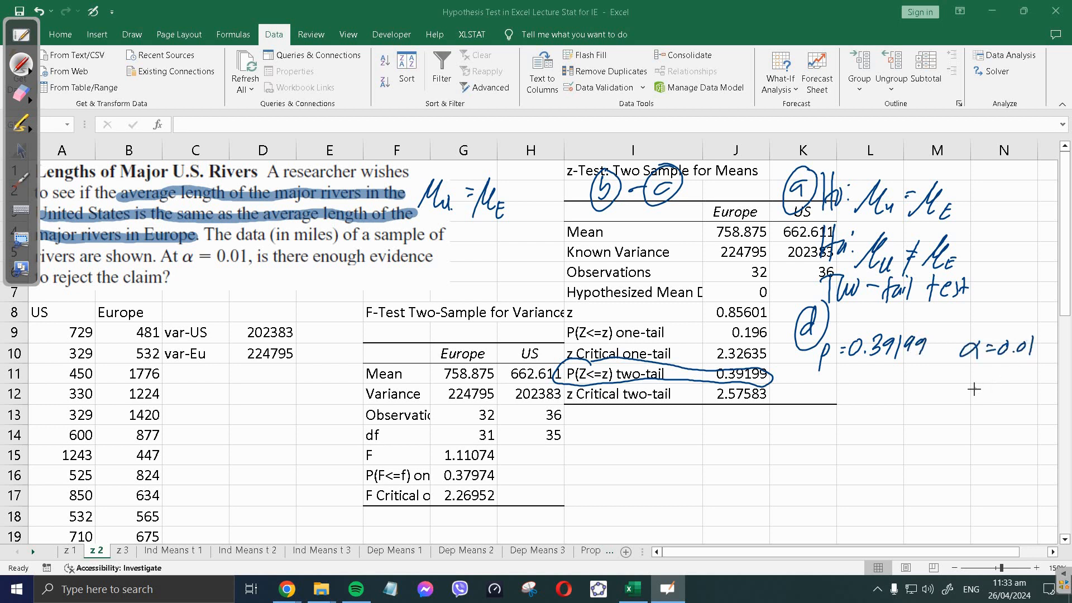
{"action": "left_click_drag", "start_coordinate": [936, 338], "coordinate": [938, 360]}
{"action": "mouse_move", "coordinate": [844, 379]}
{"action": "left_mouse_down"}
{"action": "mouse_move", "coordinate": [899, 388]}
{"action": "mouse_move", "coordinate": [999, 379]}
{"action": "mouse_move", "coordinate": [1040, 394]}
{"action": "left_mouse_up"}
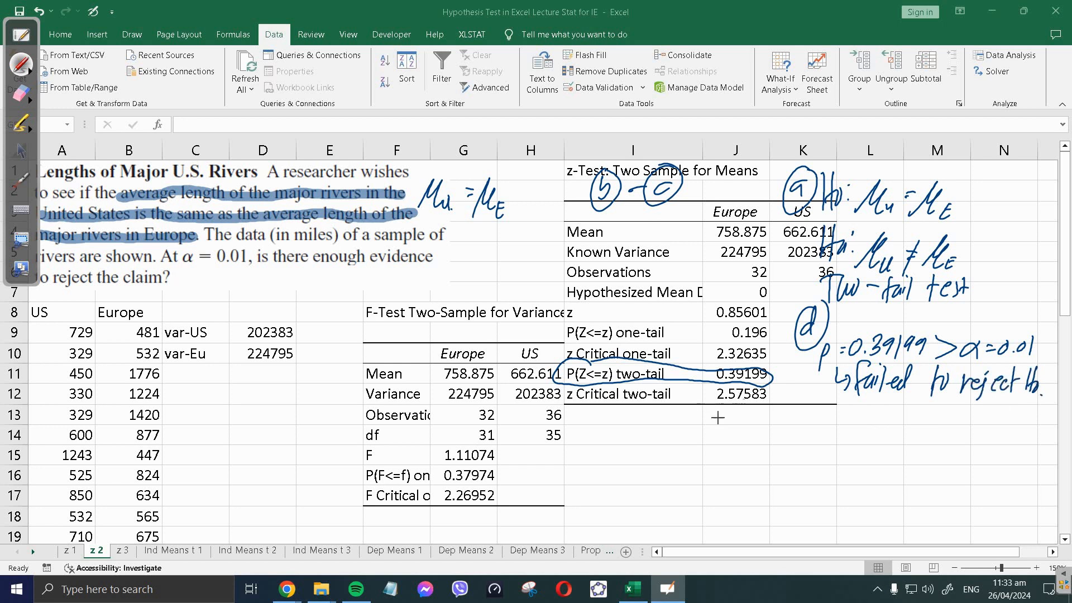
Handwrite "Conclusion: There is no sufficient evidence to reject Ho. Thus, μU = μE" below the decision
{"action": "mouse_move", "coordinate": [720, 416]}
{"action": "left_mouse_down"}
{"action": "mouse_move", "coordinate": [747, 433]}
{"action": "mouse_move", "coordinate": [1002, 437]}
{"action": "left_mouse_up"}
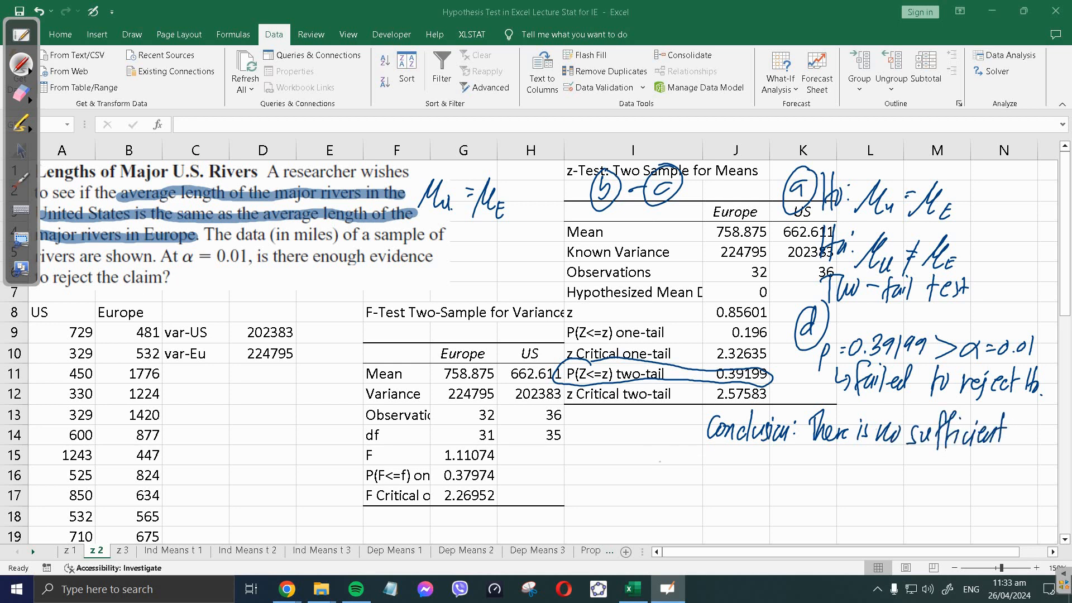
{"action": "mouse_move", "coordinate": [649, 464]}
{"action": "left_mouse_down"}
{"action": "mouse_move", "coordinate": [907, 468]}
{"action": "mouse_move", "coordinate": [929, 482]}
{"action": "left_mouse_up"}
{"action": "mouse_move", "coordinate": [933, 476]}
{"action": "left_mouse_down"}
{"action": "mouse_move", "coordinate": [931, 485]}
{"action": "mouse_move", "coordinate": [987, 472]}
{"action": "mouse_move", "coordinate": [986, 490]}
{"action": "mouse_move", "coordinate": [1009, 465]}
{"action": "mouse_move", "coordinate": [1010, 492]}
{"action": "mouse_move", "coordinate": [1022, 492]}
{"action": "left_mouse_up"}
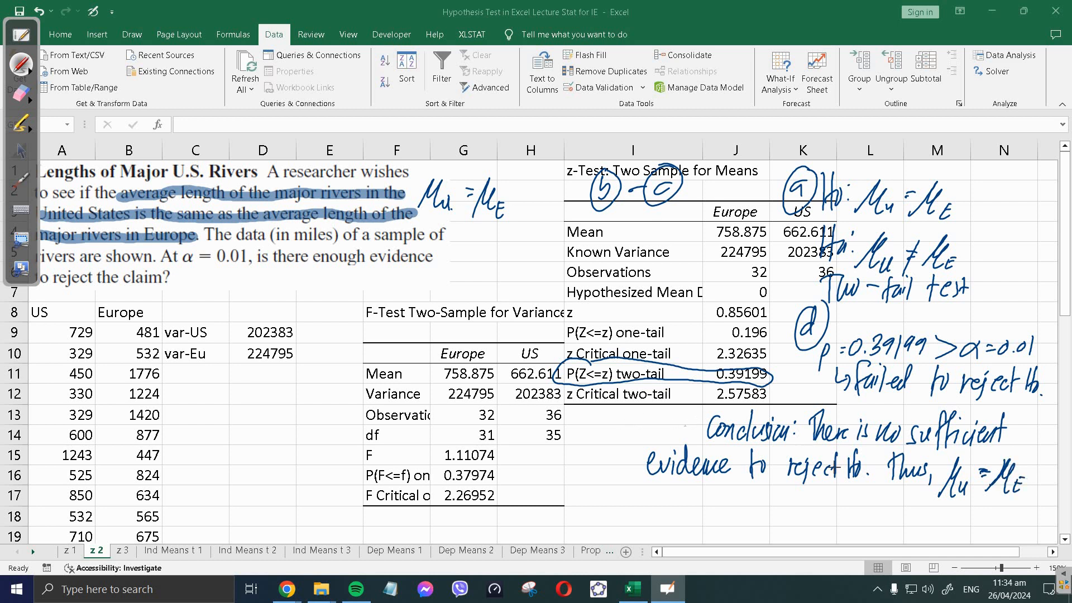